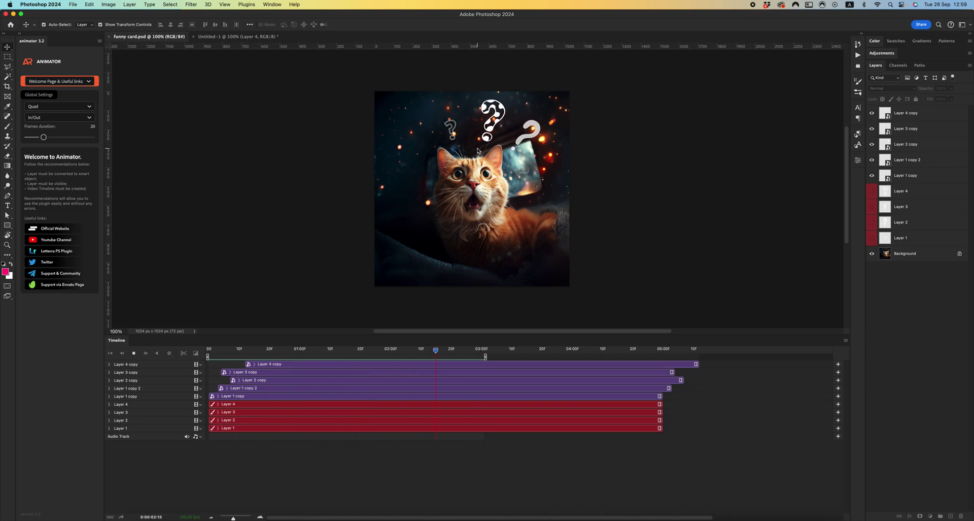
- Stop playback at about 01:05 and select all the copied question-mark layers
key(space)
scroll(735, 182, right, 3)
scroll(434, 183, left, 2)
click(913, 117)
shift+click(912, 175)
- Delete the copied question-mark layers and make Layers 1–4 visible
key(Delete)
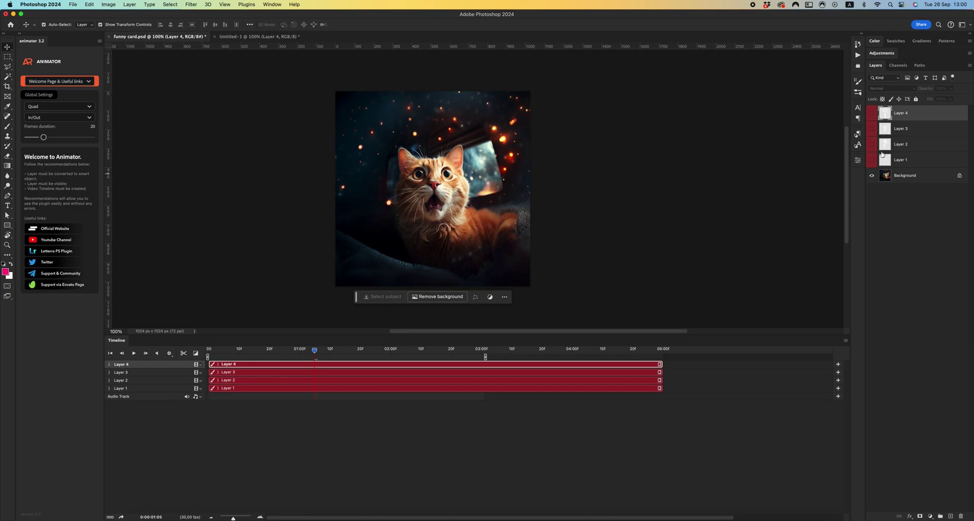
drag(871, 116, 873, 160)
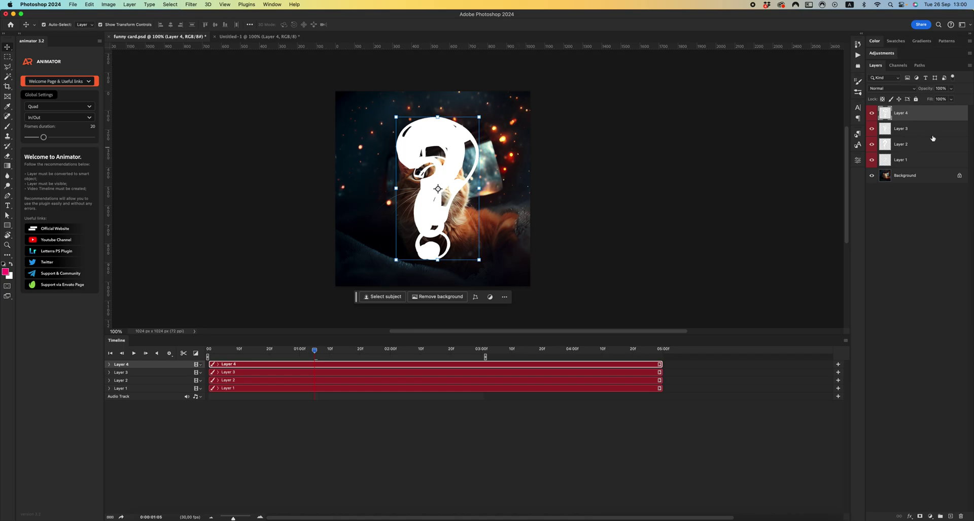
click(911, 161)
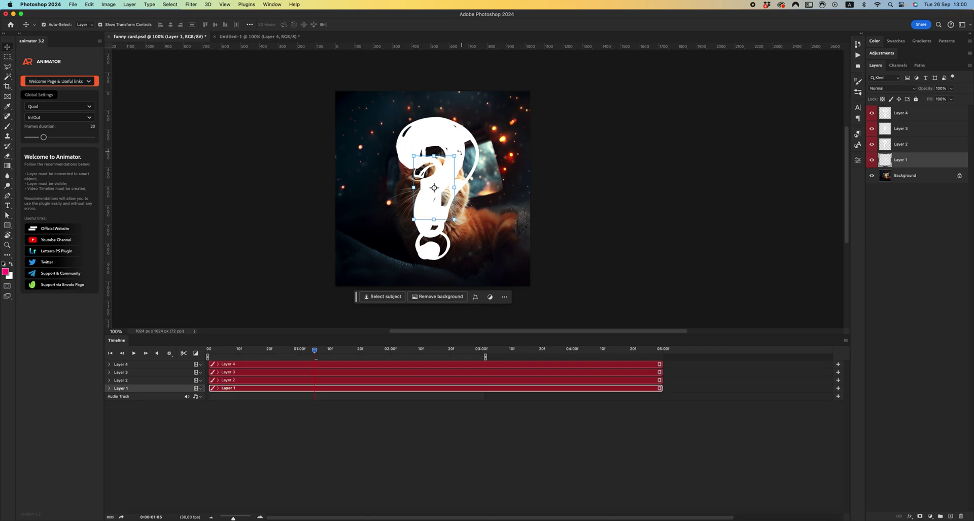
- Scale Layer 1's question mark up to about 219%
key(ctrl+t)
drag(455, 156, 487, 122)
key(Return)
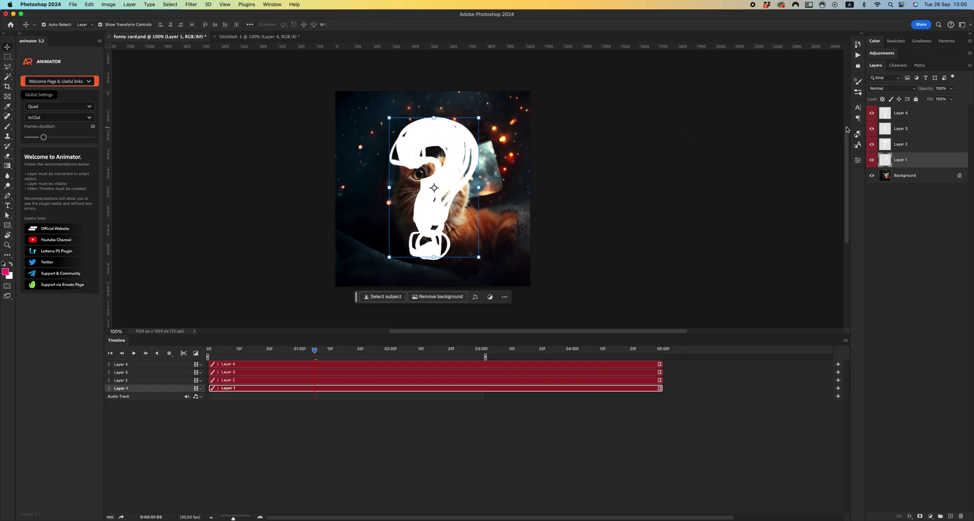
- Convert Layers 1, 2, 3 and 4 to smart objects and hide Layer 2
right_click(912, 161)
click(876, 280)
right_click(902, 144)
click(925, 275)
right_click(901, 130)
click(933, 257)
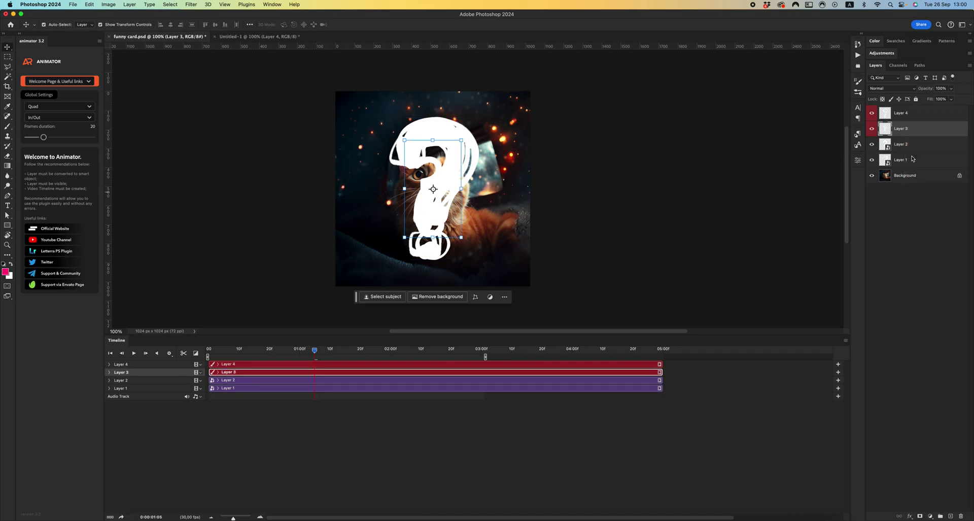
right_click(910, 112)
click(939, 239)
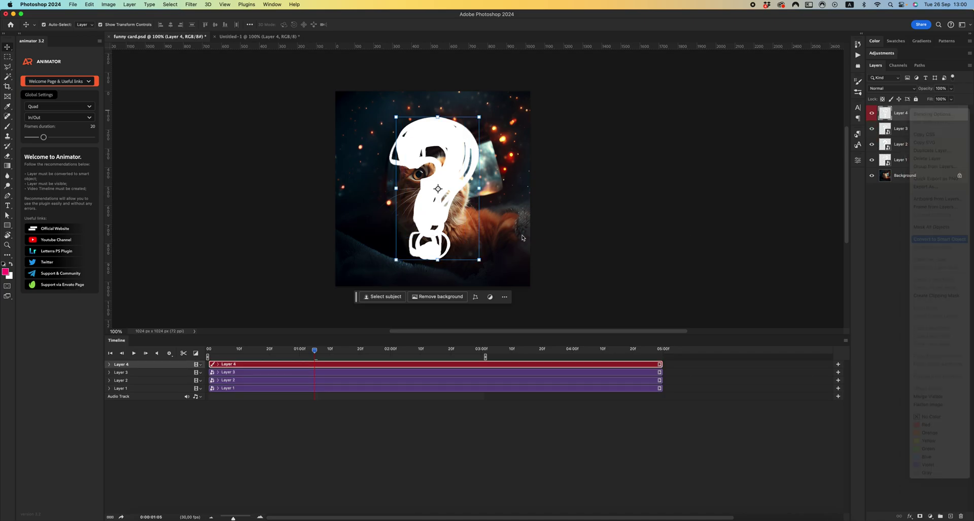
click(873, 144)
click(890, 160)
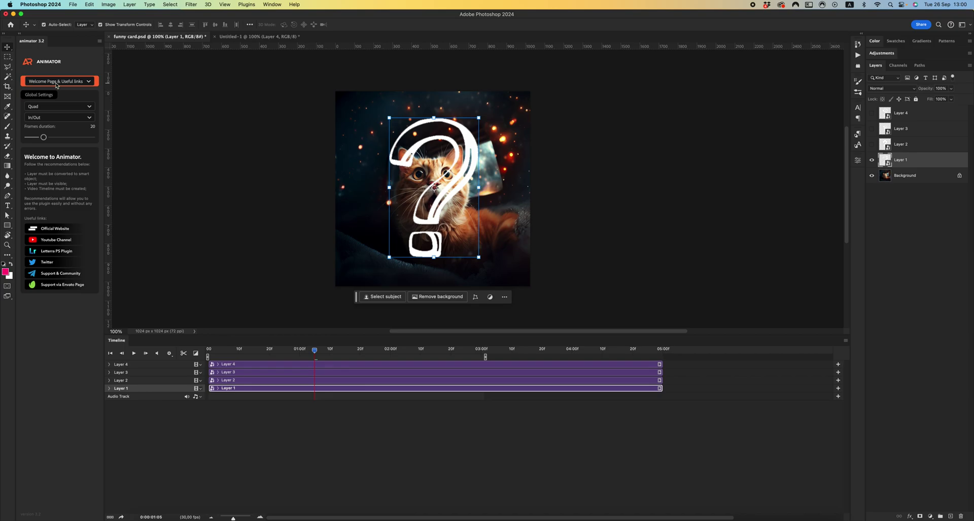
- Choose the Scale effect in Animator with Bounce easing in Out mode
click(56, 85)
click(52, 129)
click(58, 106)
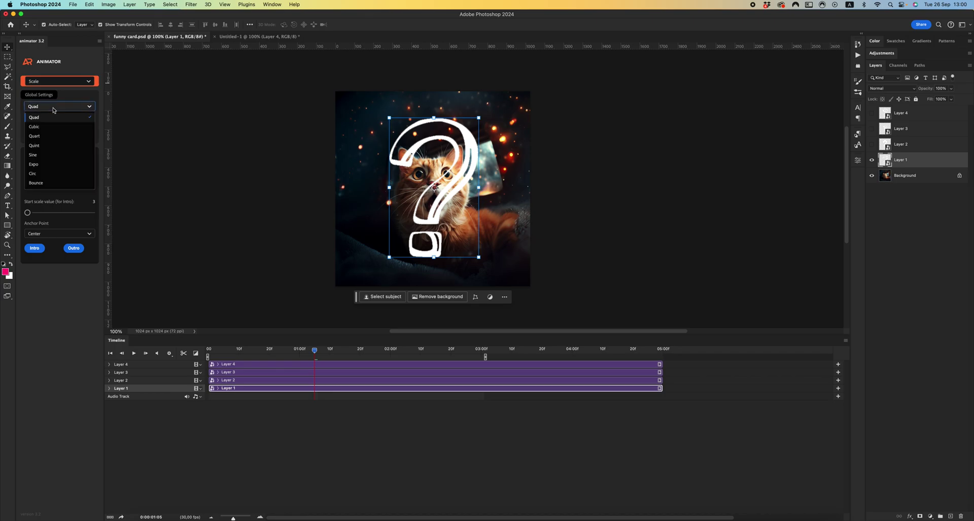
click(45, 183)
click(74, 119)
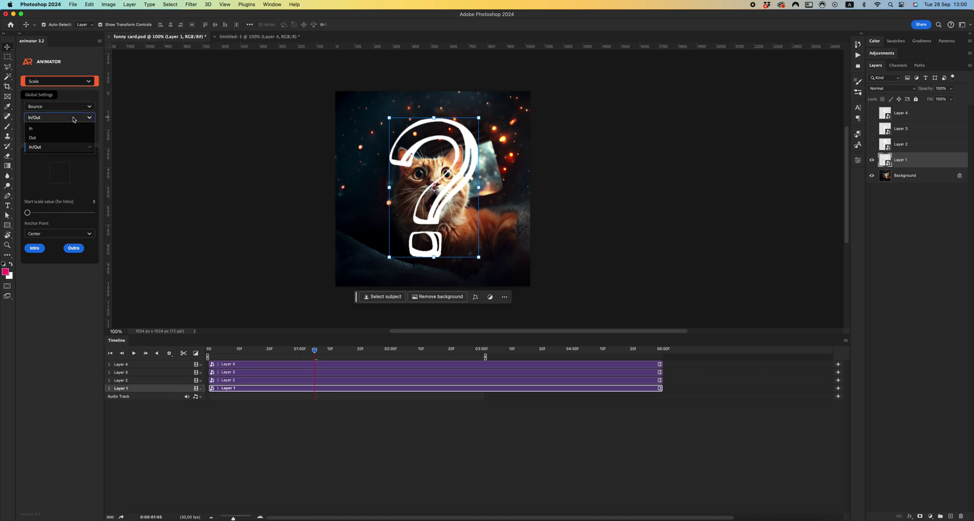
click(54, 138)
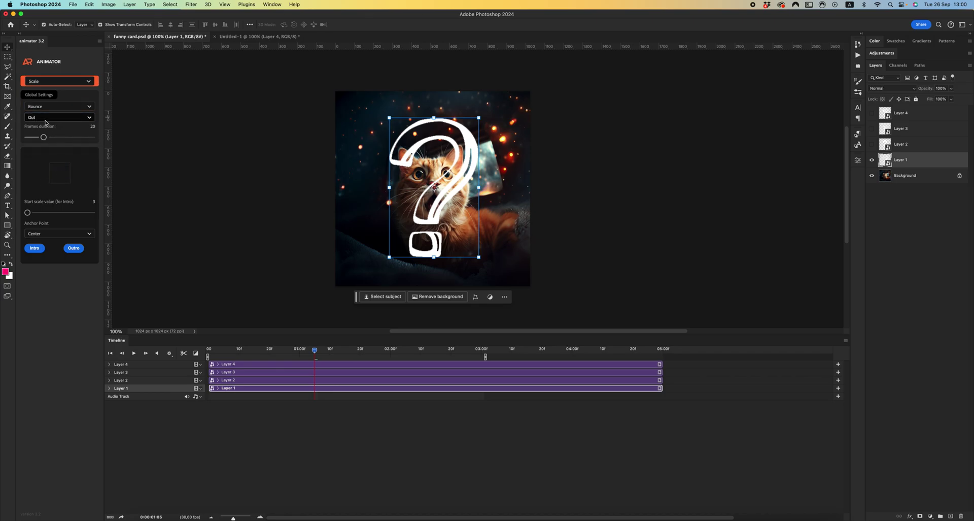
- Set the Scale anchor point to Side 2 and shorten the duration to 20 frames
mouse_move(63, 179)
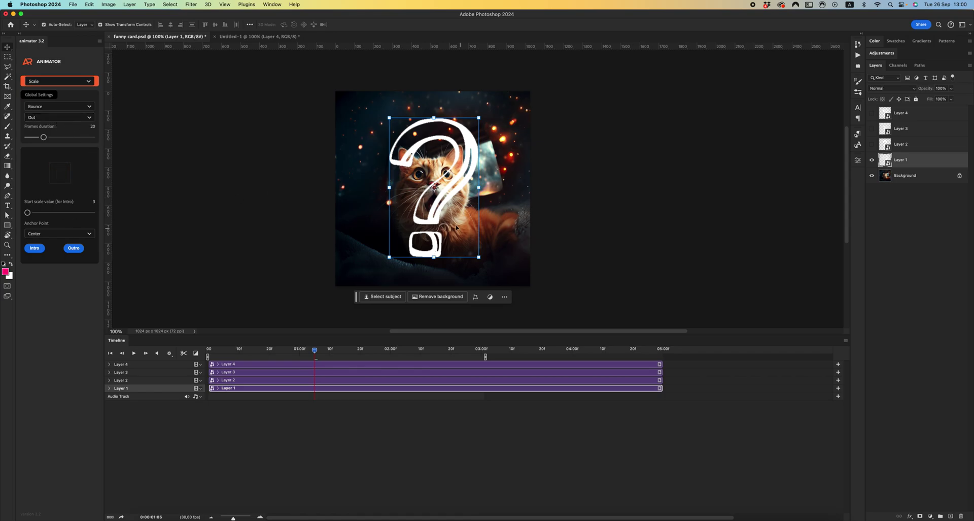
click(435, 257)
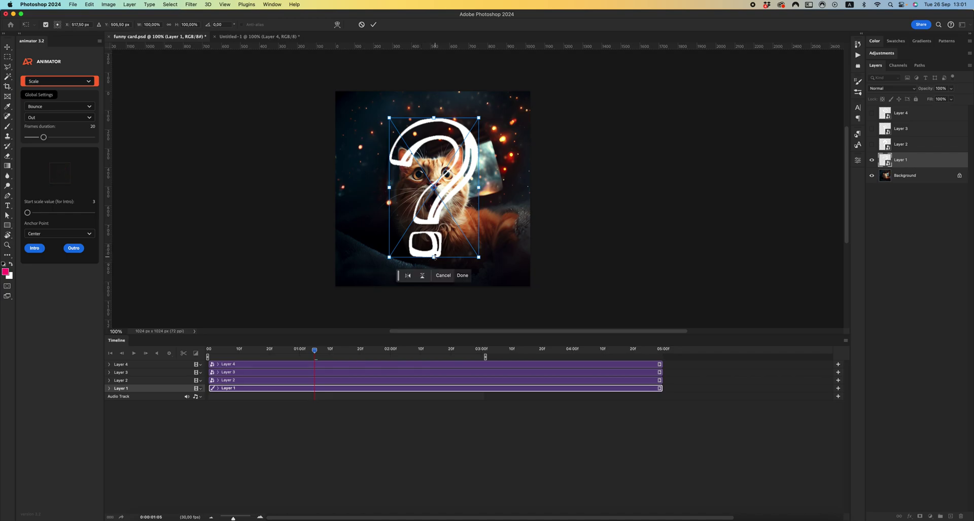
key(Return)
click(59, 234)
click(48, 310)
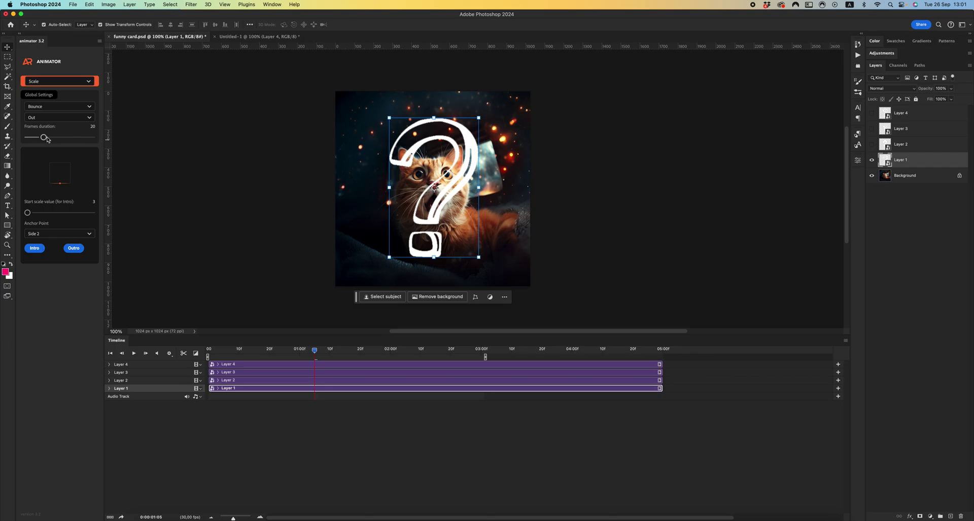
drag(46, 138, 44, 138)
- Apply the bouncing Scale intro to Layer 1 from the first frame and scrub to preview it
key(Home)
click(109, 388)
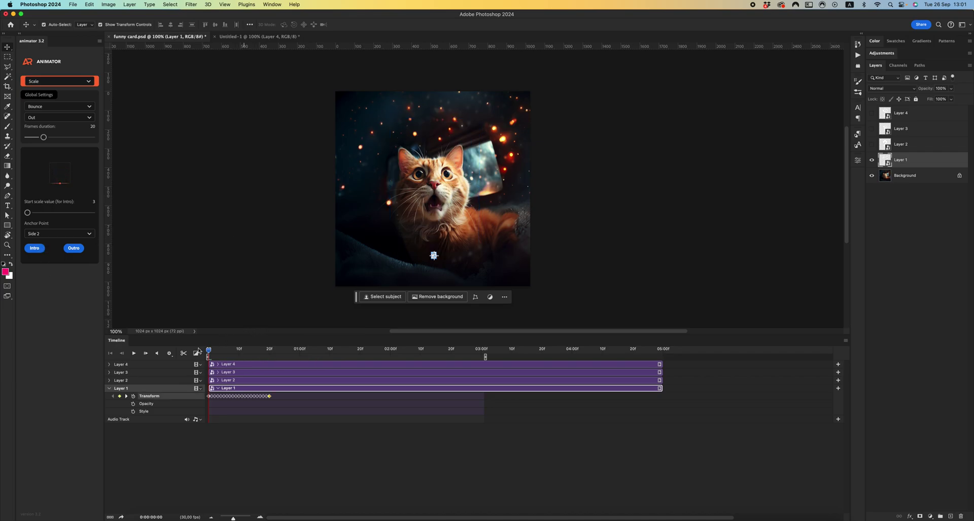
drag(209, 351, 361, 353)
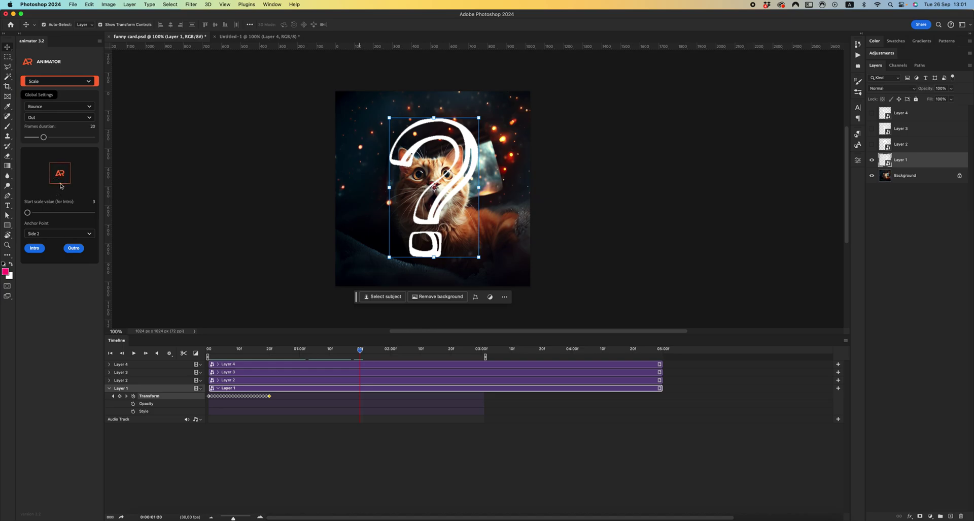
- Add Layer 1's Scale outro around 01:20–02:10 and play the timeline from the start
click(74, 248)
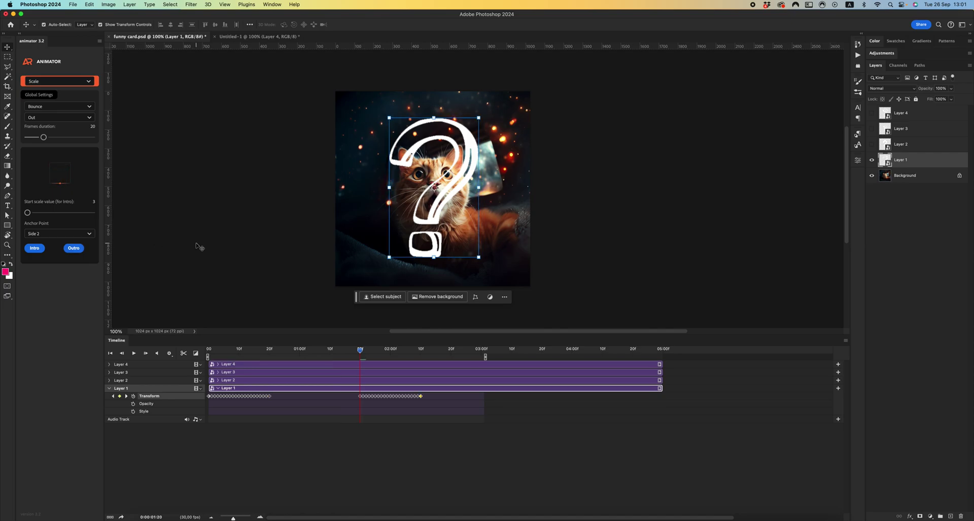
key(space)
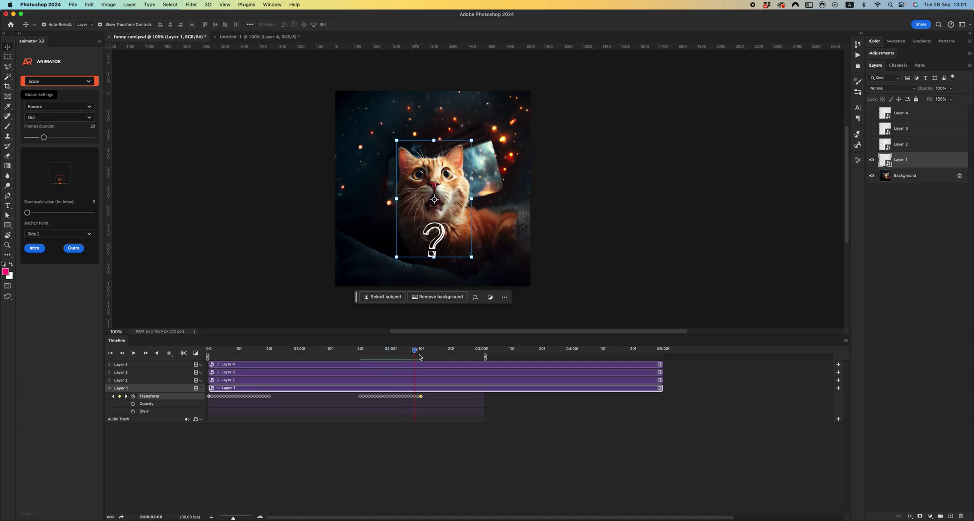
click(228, 354)
key(Home)
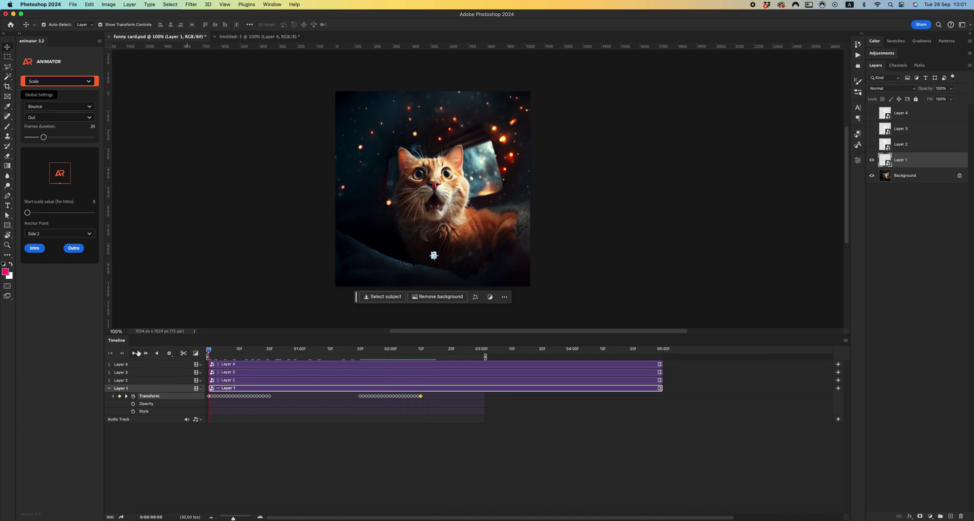
click(137, 353)
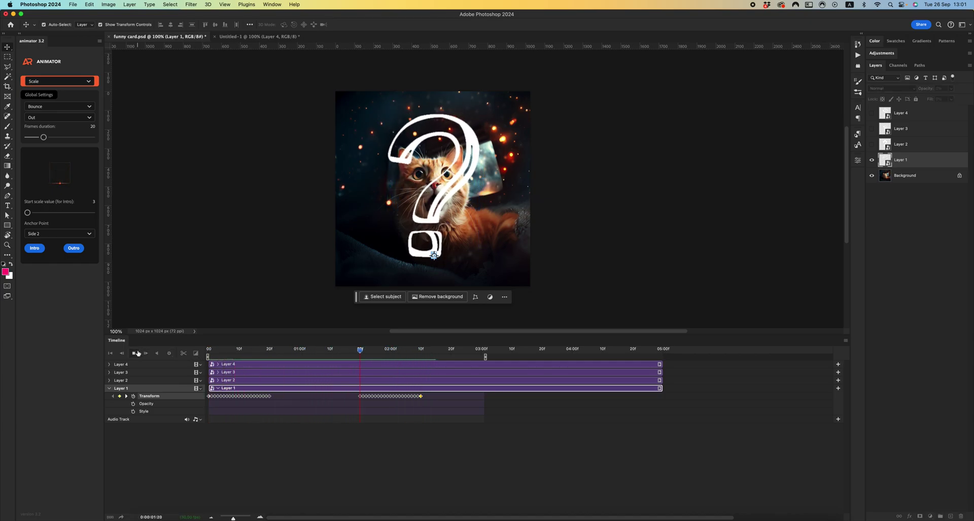
key(space)
- Add Layer 1 opacity keyframes at frames 0 and 7 to create the fade-in
key(Home)
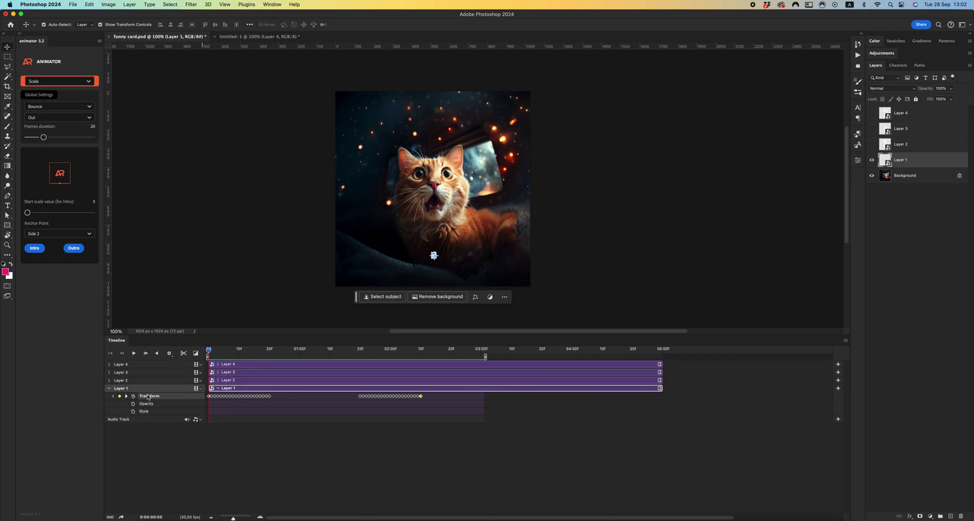
click(133, 404)
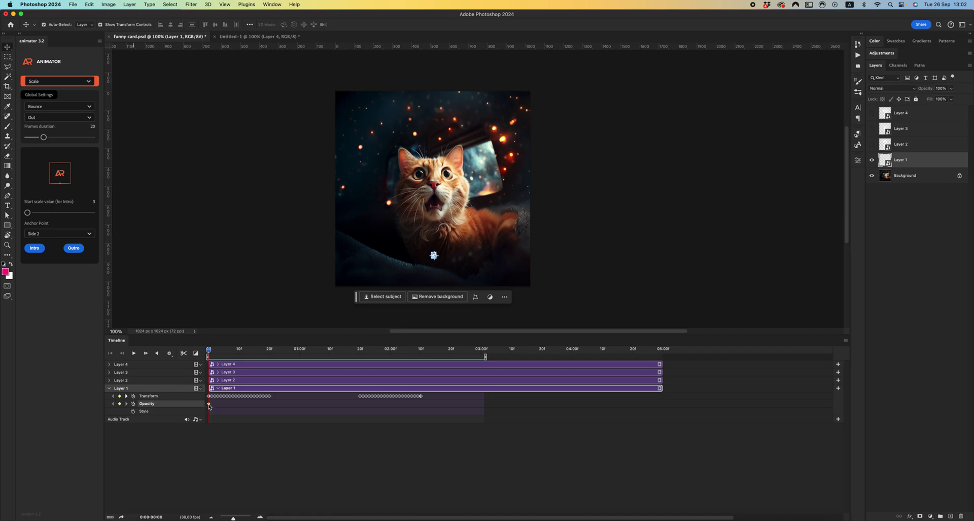
drag(209, 404, 396, 405)
click(120, 403)
click(951, 99)
drag(951, 99, 944, 99)
- Set Layer 1's opacity to 0% at 02:10 and play back to check the fade
click(422, 350)
click(952, 89)
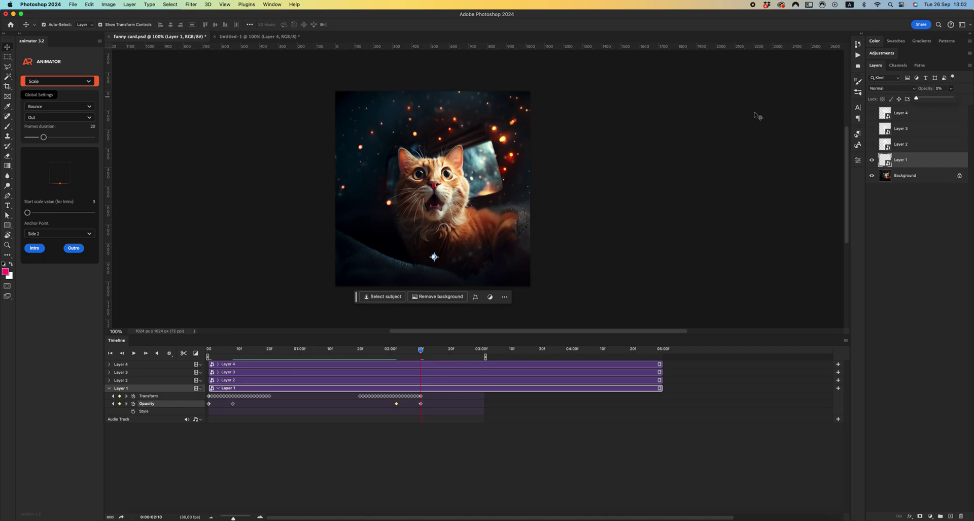
key(space)
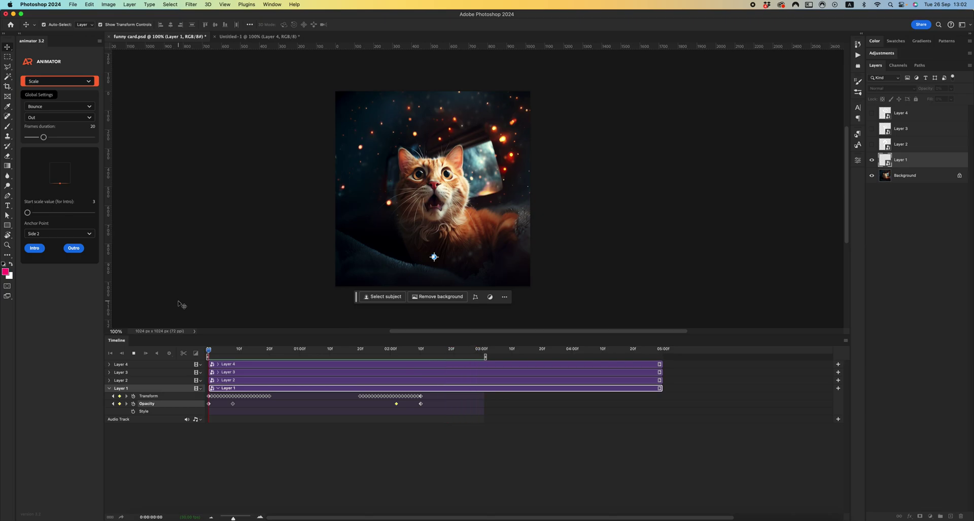
key(space)
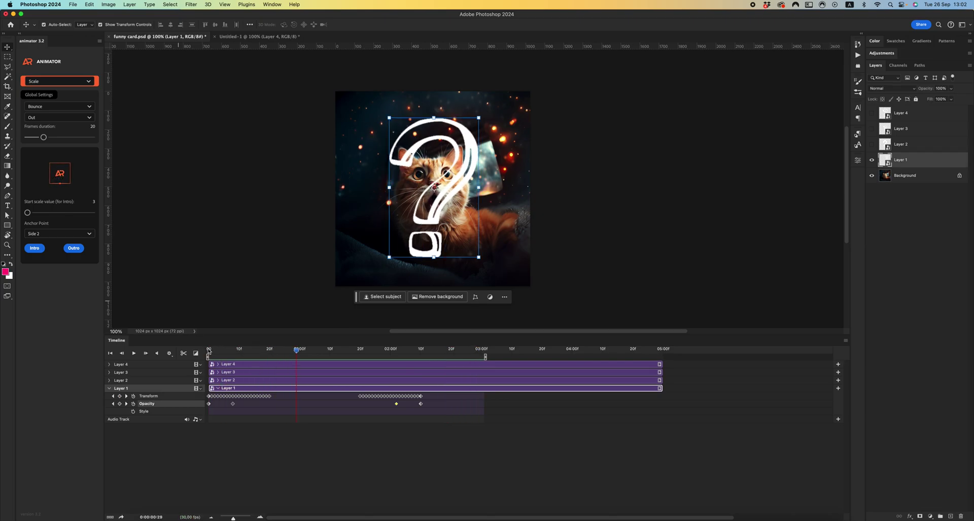
click(208, 350)
- Hide Layer 1, select Layers 2–4 and apply the bouncing Scale intro to them
click(109, 387)
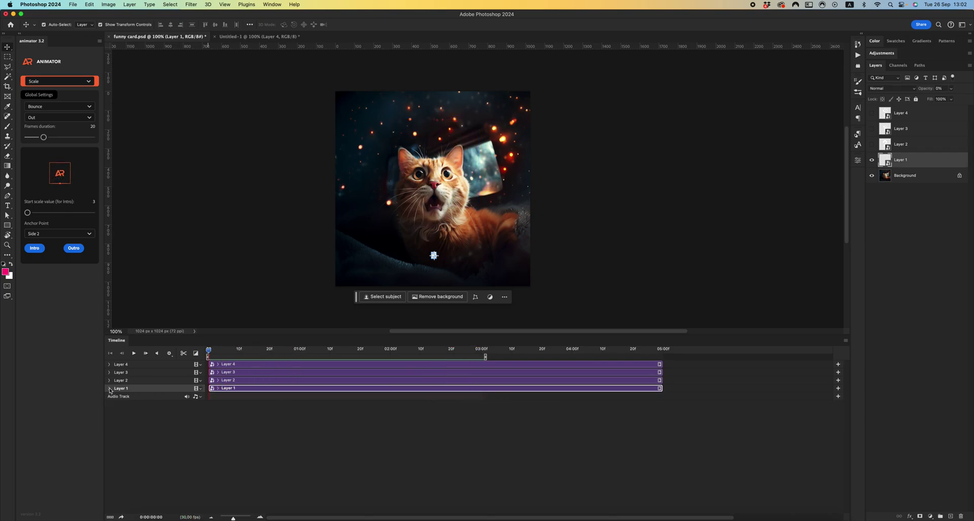
click(872, 160)
click(872, 144)
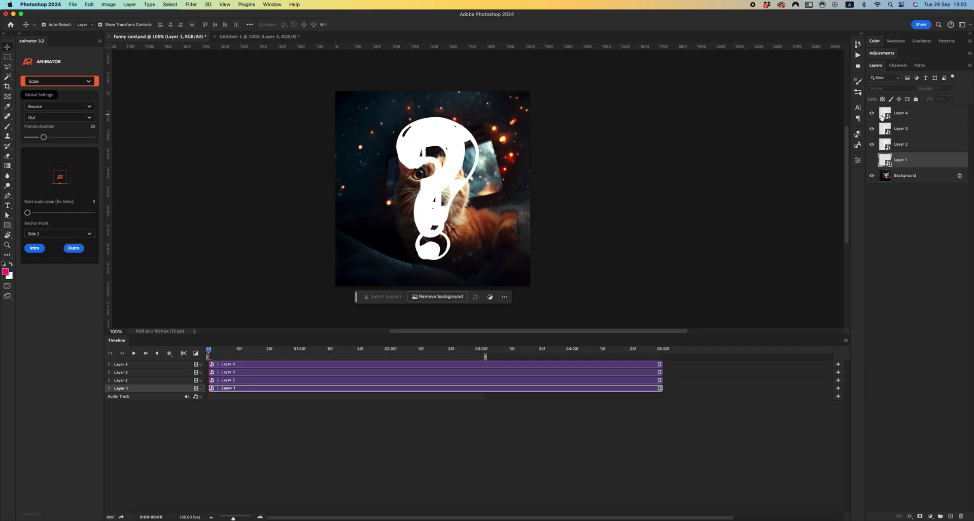
click(882, 115)
click(906, 145)
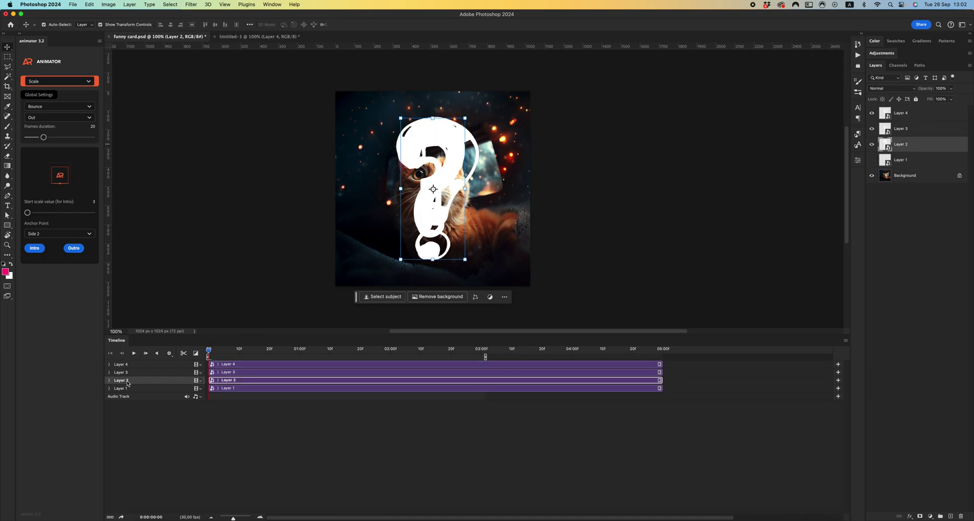
click(110, 380)
click(110, 372)
click(109, 364)
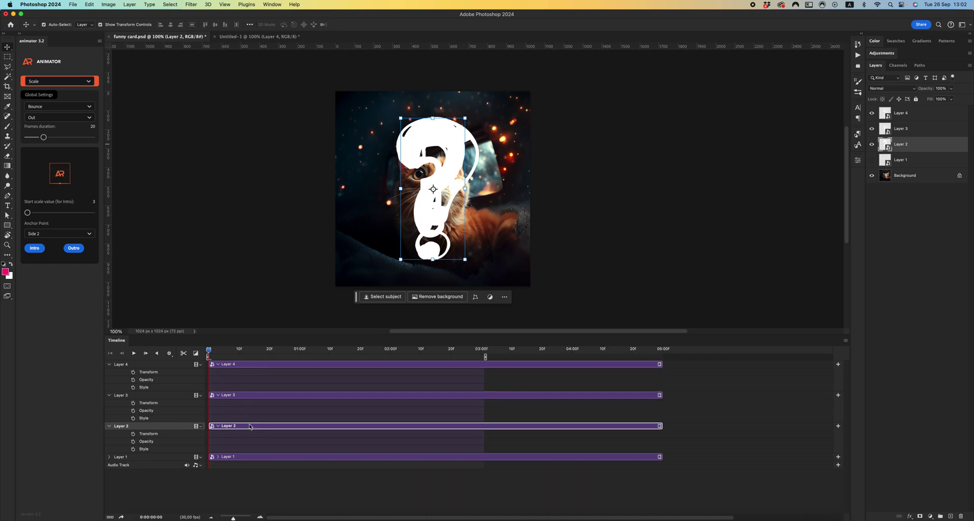
click(33, 248)
- At 1:20, apply the Scale outro to Layers 2, 3 and 4
click(236, 398)
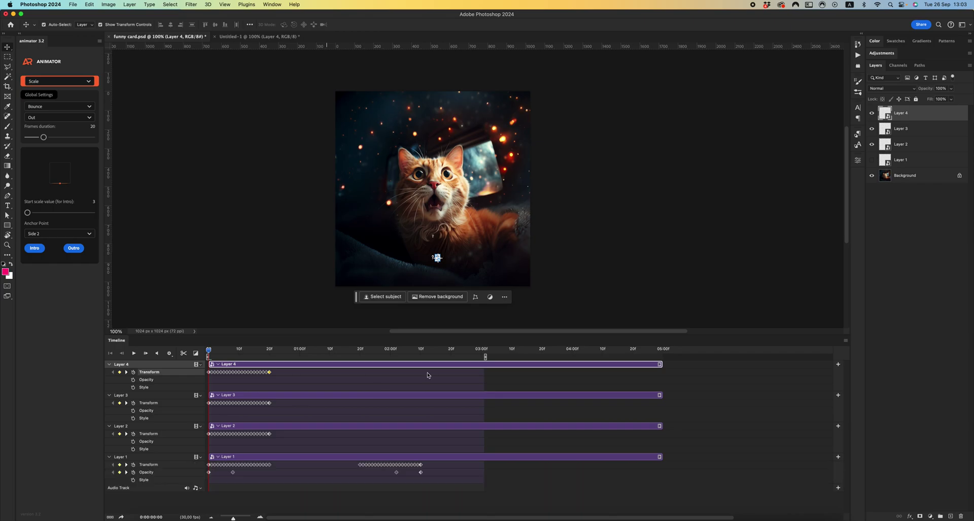
click(354, 353)
drag(359, 352, 361, 353)
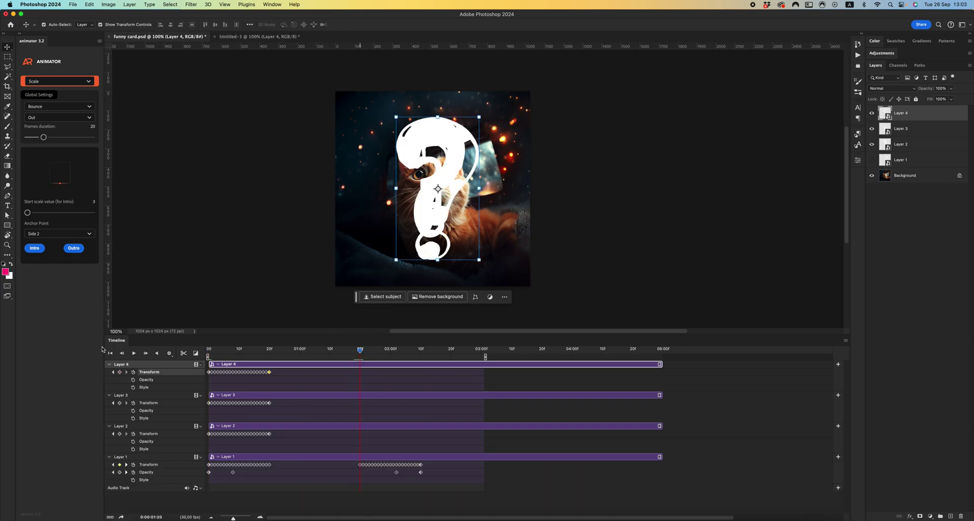
click(354, 426)
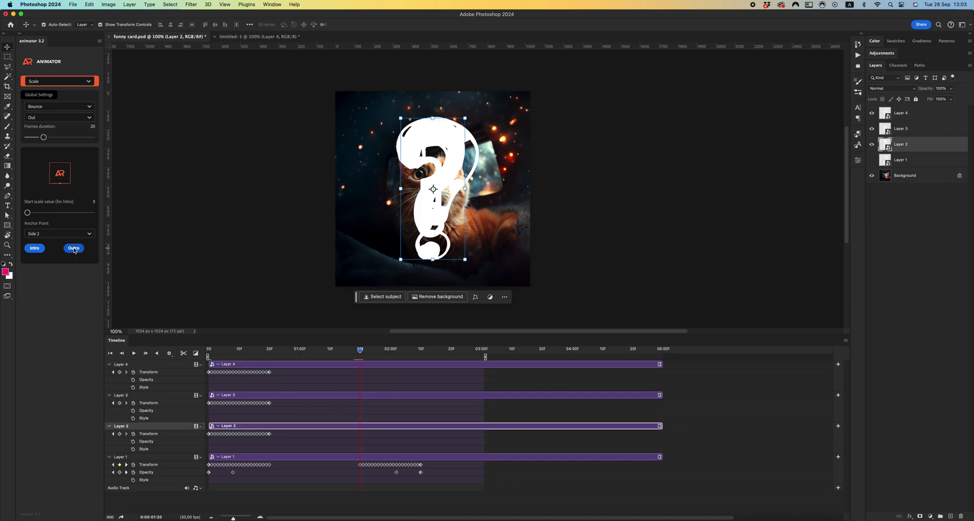
click(378, 395)
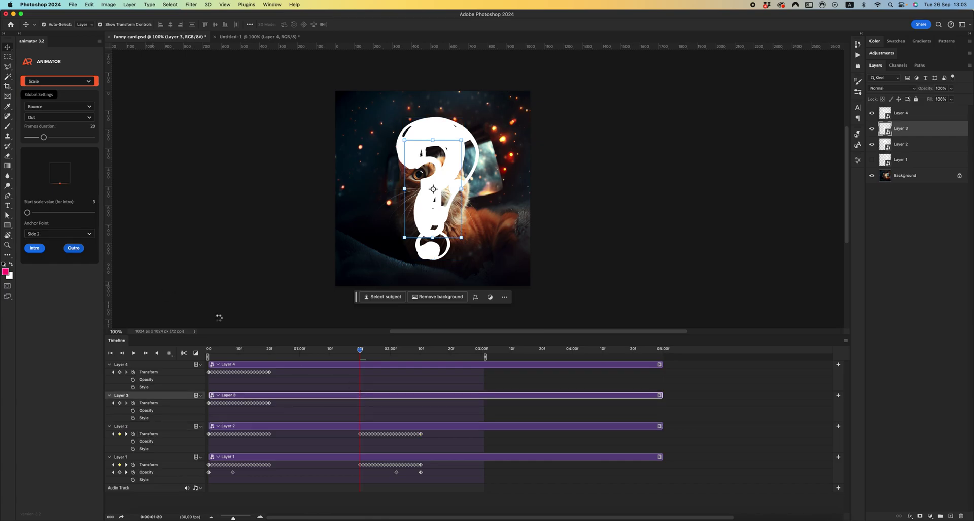
click(374, 365)
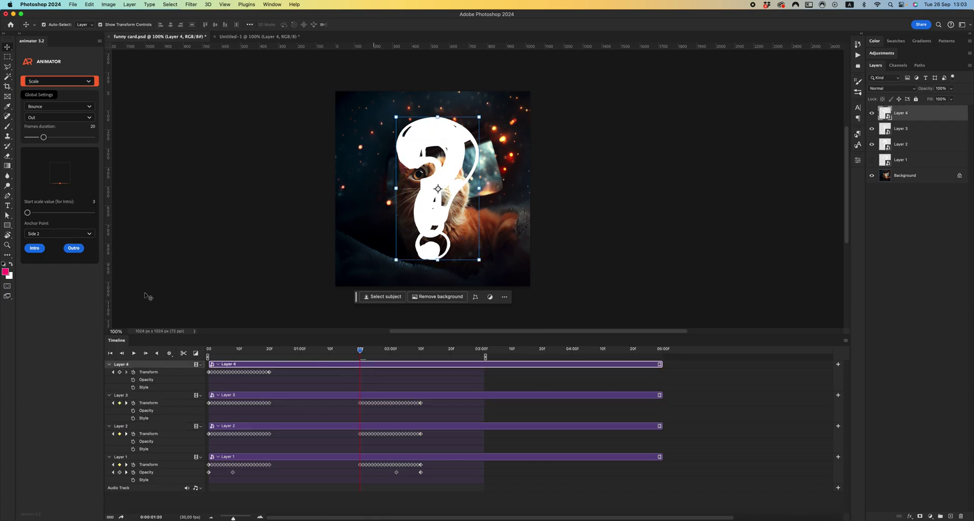
click(80, 252)
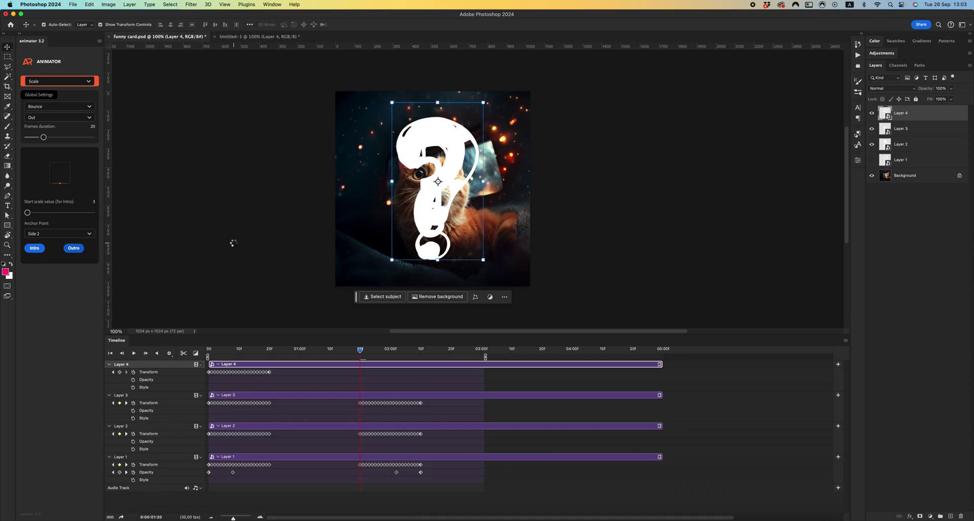
click(209, 349)
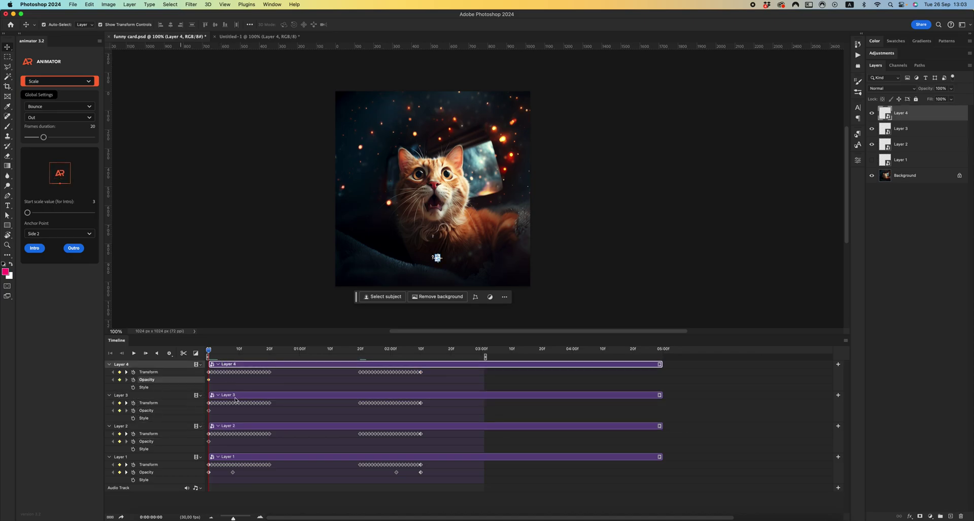
- Shift Layers 2–4's fade-in opacity keyframes to frame 5 and add frame 0 keys
drag(209, 381, 233, 380)
drag(209, 410, 232, 410)
drag(208, 441, 232, 441)
click(120, 379)
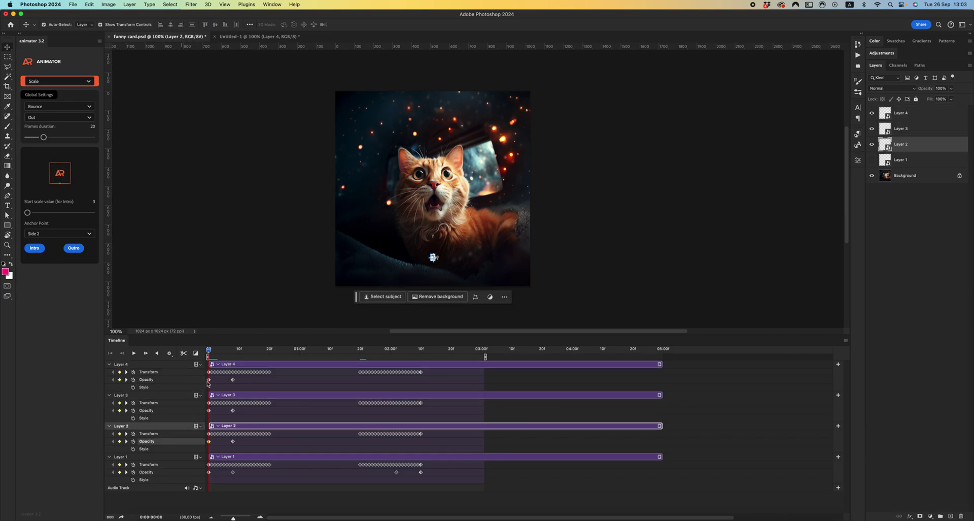
- Move Layers 2–4's fade-out opacity keys to about 2:00, lower opacity at 2:10, and preview
drag(208, 383, 397, 383)
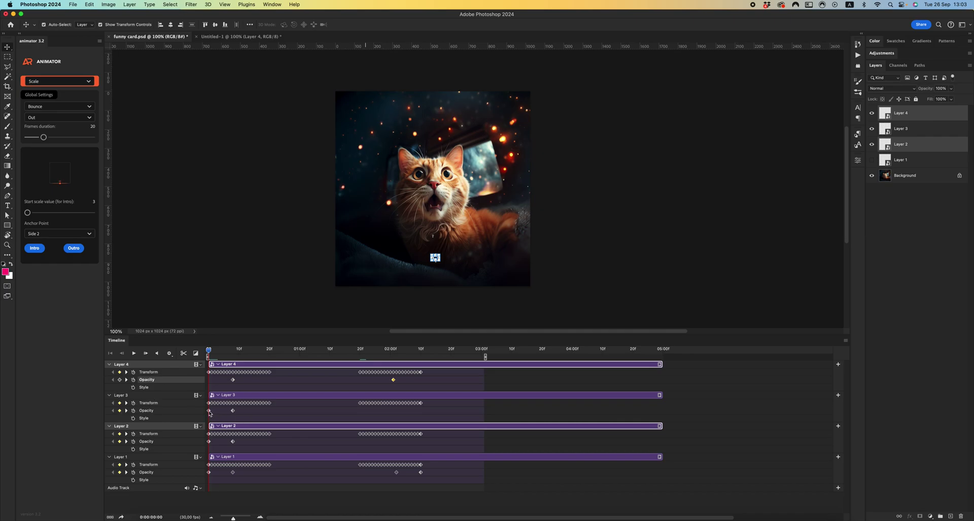
drag(209, 410, 390, 411)
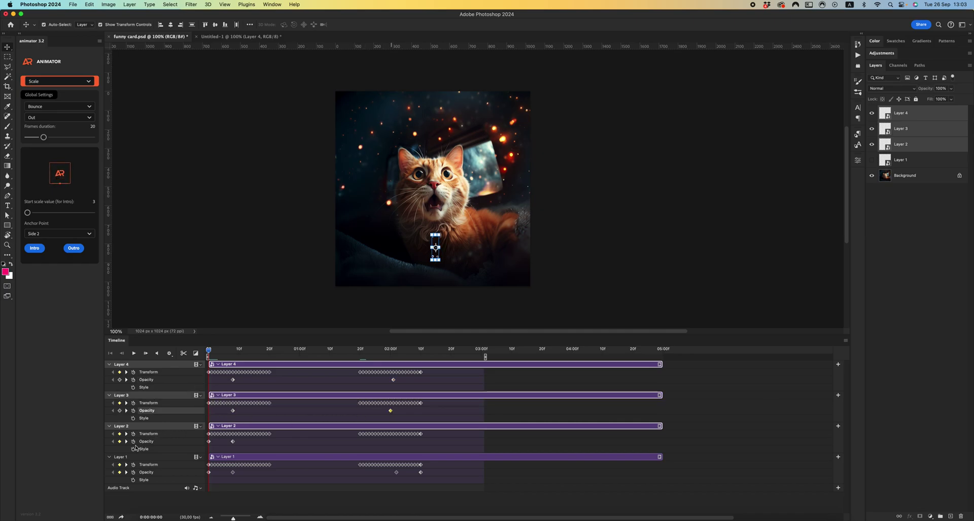
drag(208, 441, 394, 442)
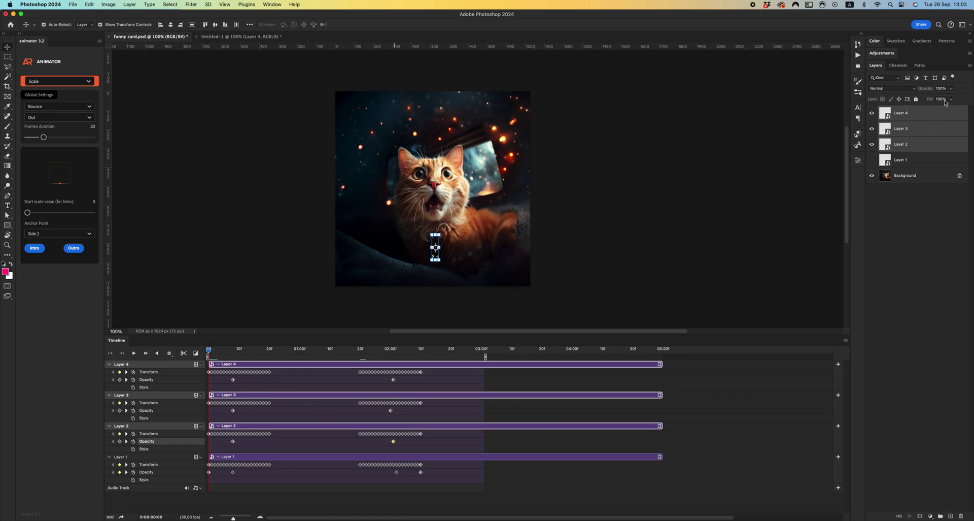
drag(951, 88, 913, 101)
click(420, 349)
click(953, 99)
click(306, 315)
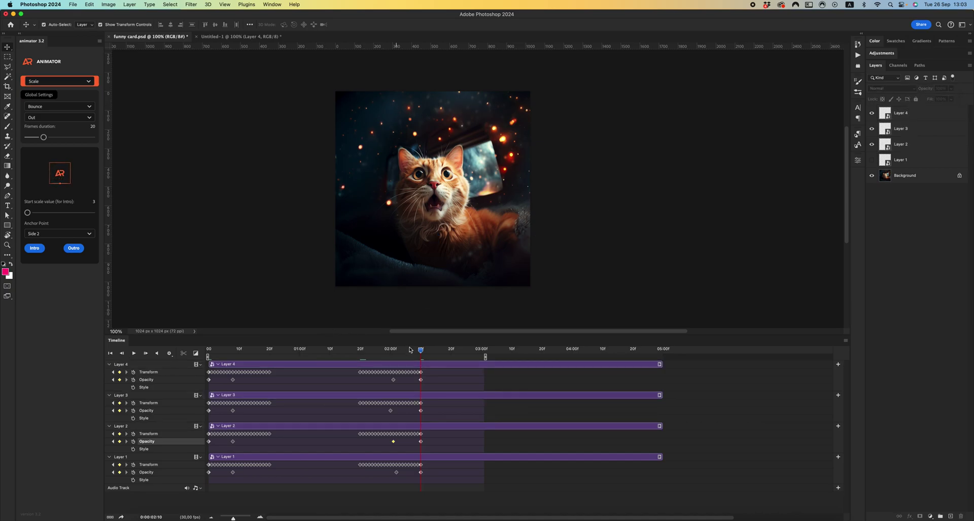
key(space)
drag(198, 336, 266, 341)
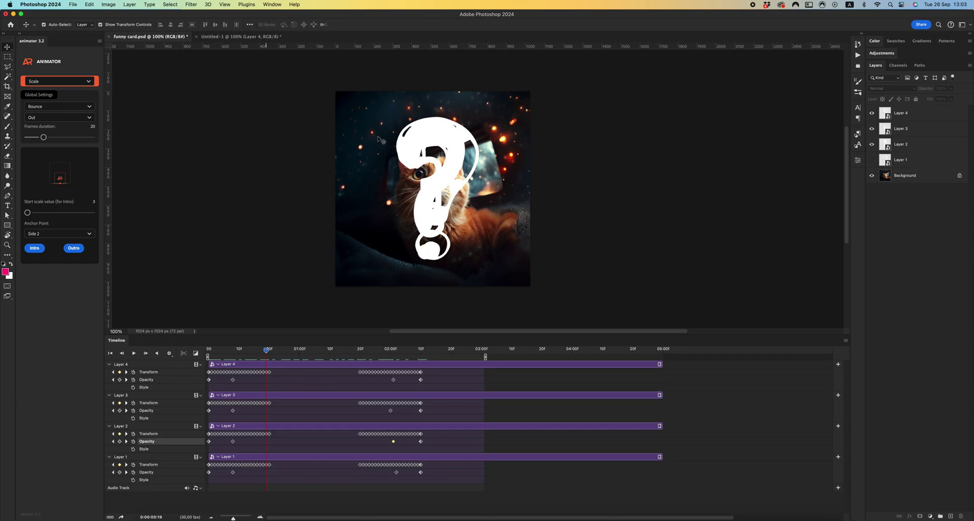
- Show Layer 1 and add an empty Layer 5 above Background with its clip starting at frame 0
click(872, 159)
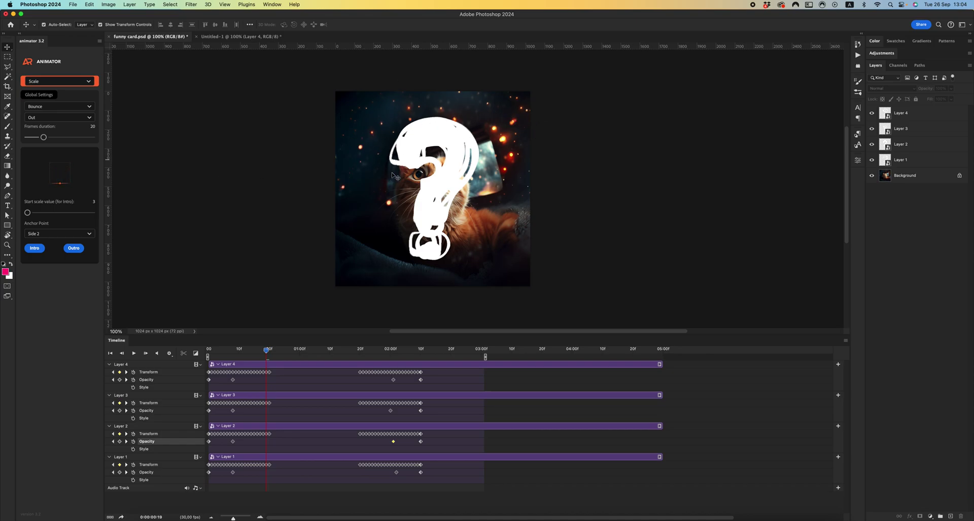
click(910, 175)
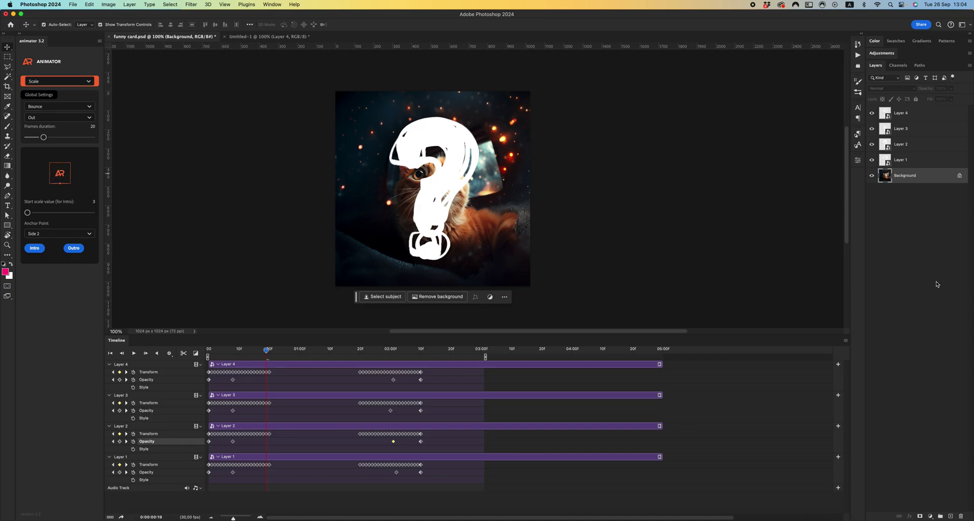
click(950, 515)
drag(279, 489, 221, 489)
- Fill Layer 5 with white, duplicate it beneath the question-mark layers, and hide the white layers
click(210, 352)
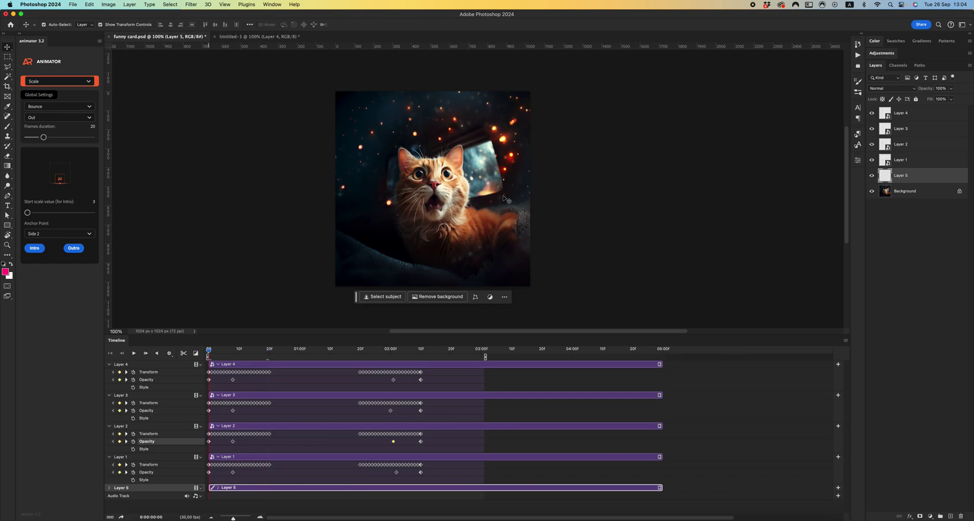
key(super+BackSpace)
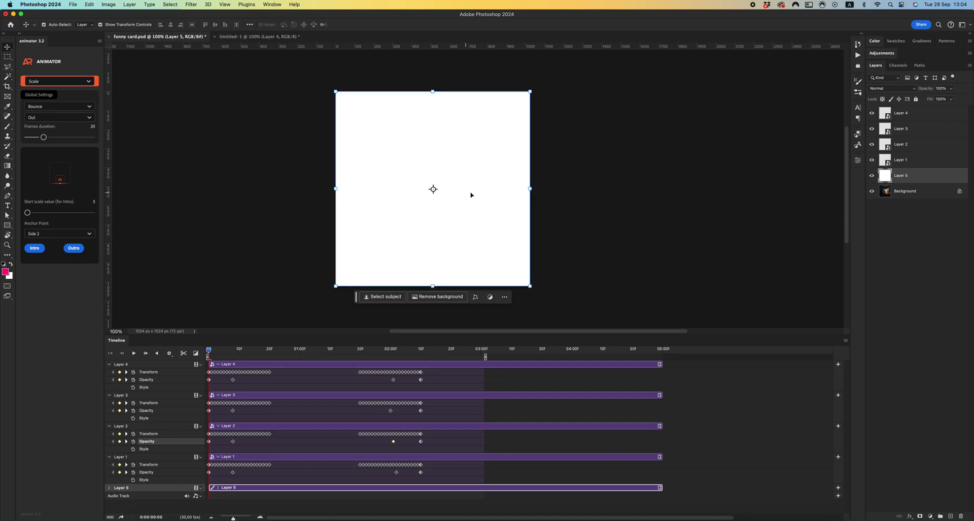
drag(928, 175, 919, 122)
click(873, 129)
click(872, 222)
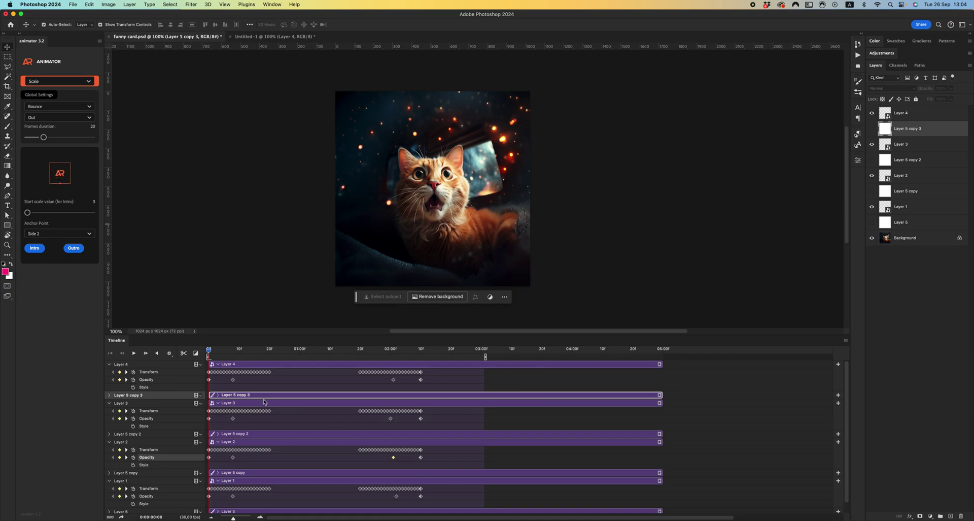
mouse_move(210, 355)
mouse_down()
mouse_move(283, 357)
mouse_move(229, 357)
mouse_up()
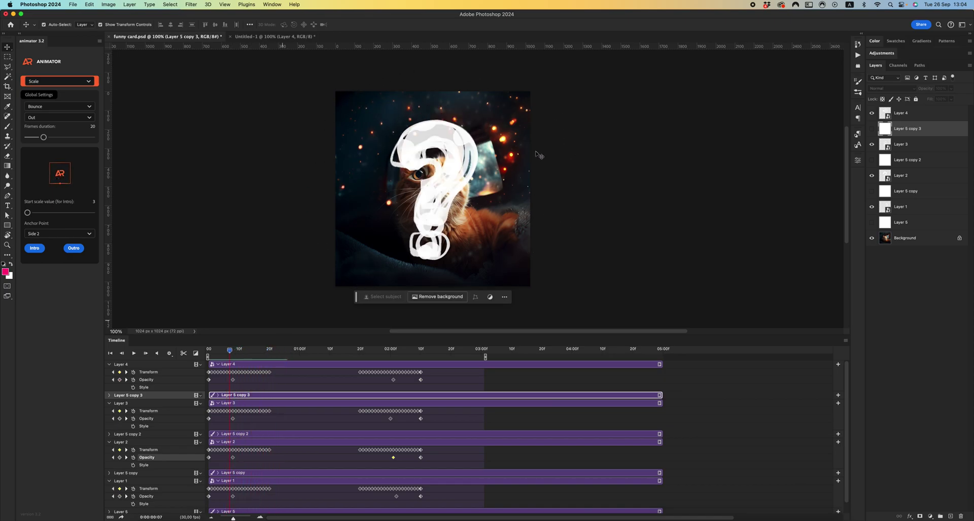
click(880, 206)
- Hide Layers 2–4 and convert Layer 1 to a smart object
click(872, 175)
click(872, 144)
click(872, 113)
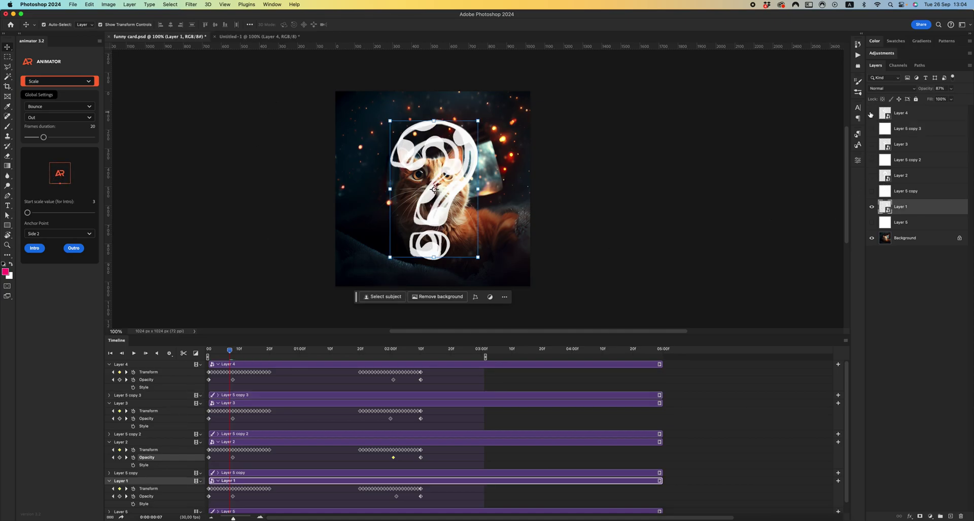
right_click(904, 205)
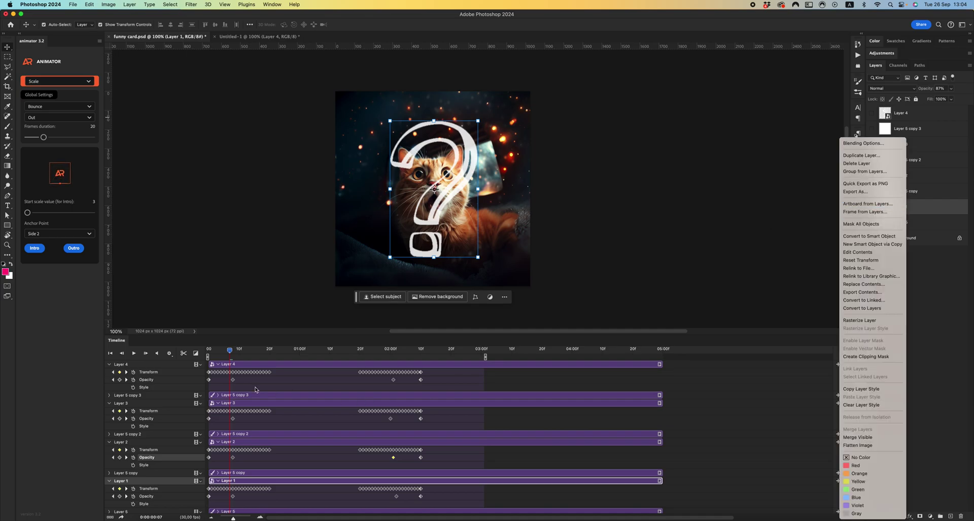
click(309, 352)
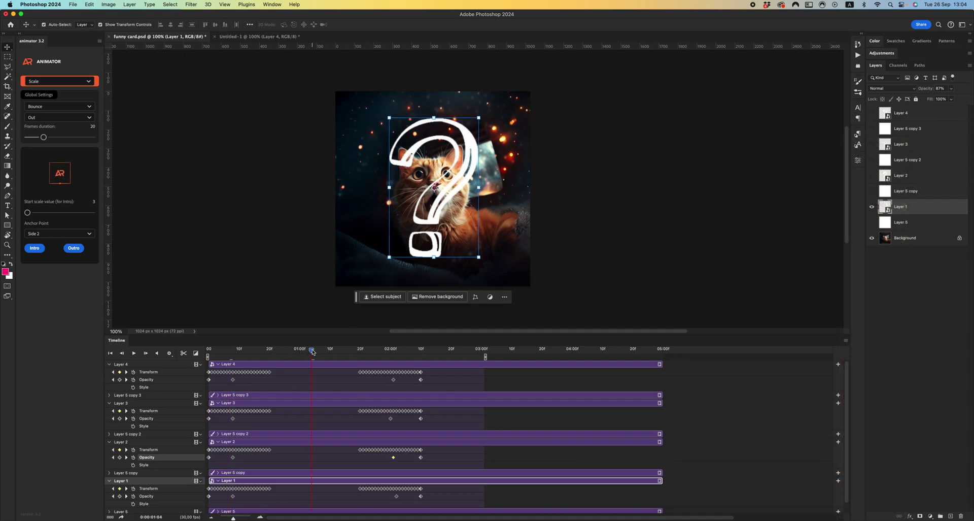
right_click(912, 206)
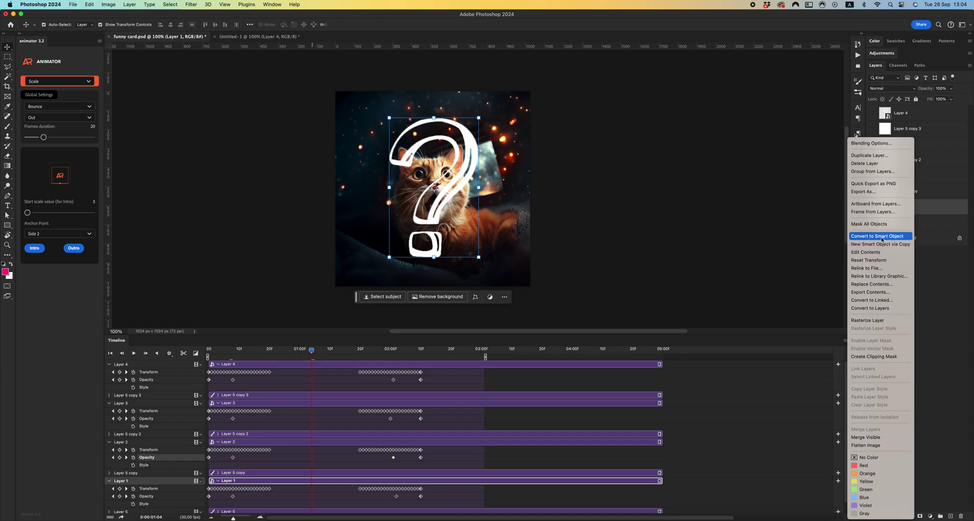
click(881, 239)
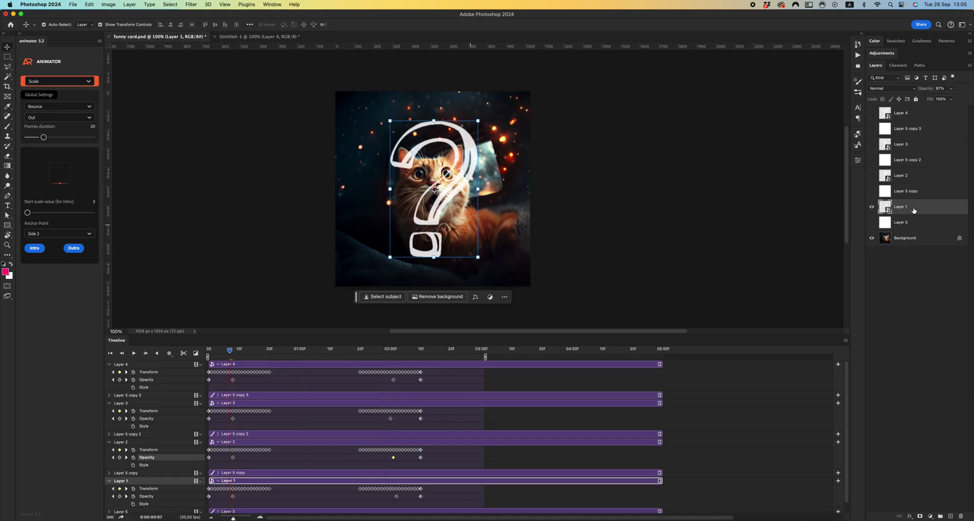
- Combine Layer 1 and the white Layer 5 into a single smart object
shift+click(908, 222)
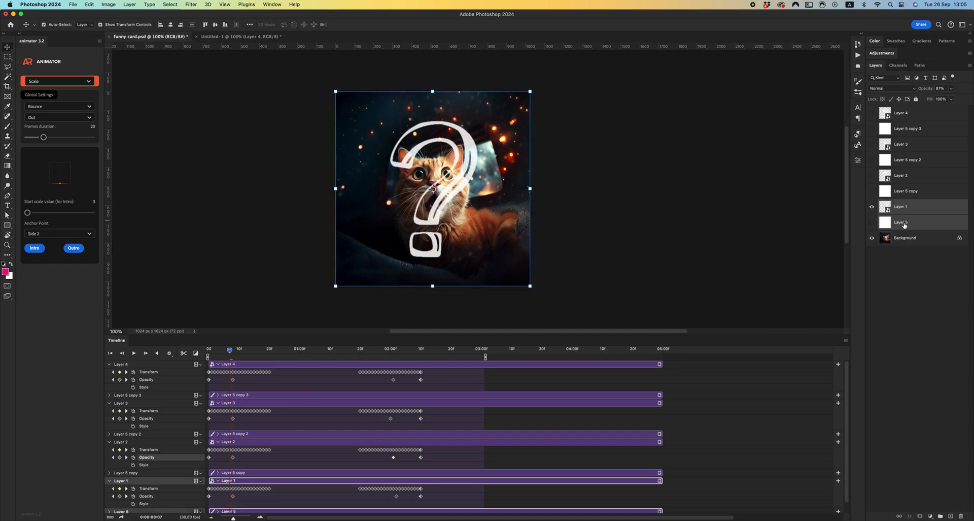
right_click(904, 206)
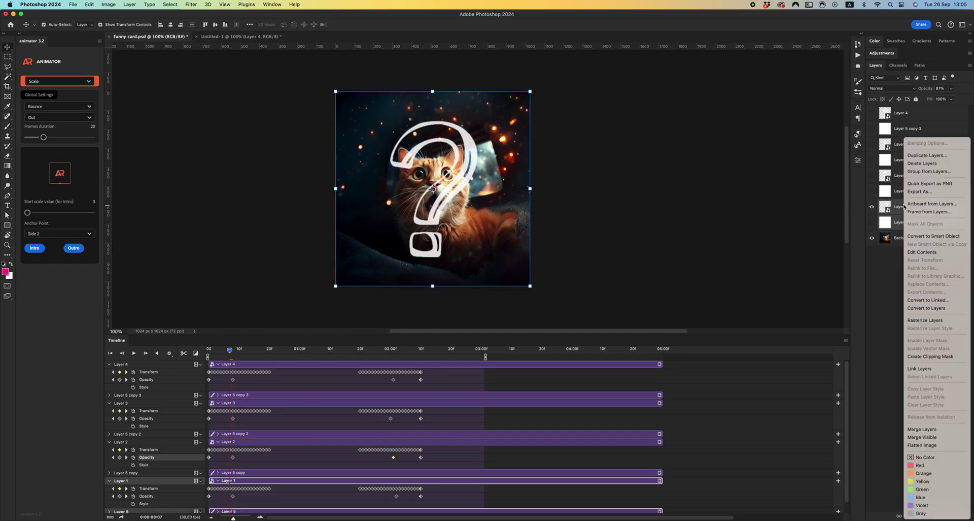
click(929, 236)
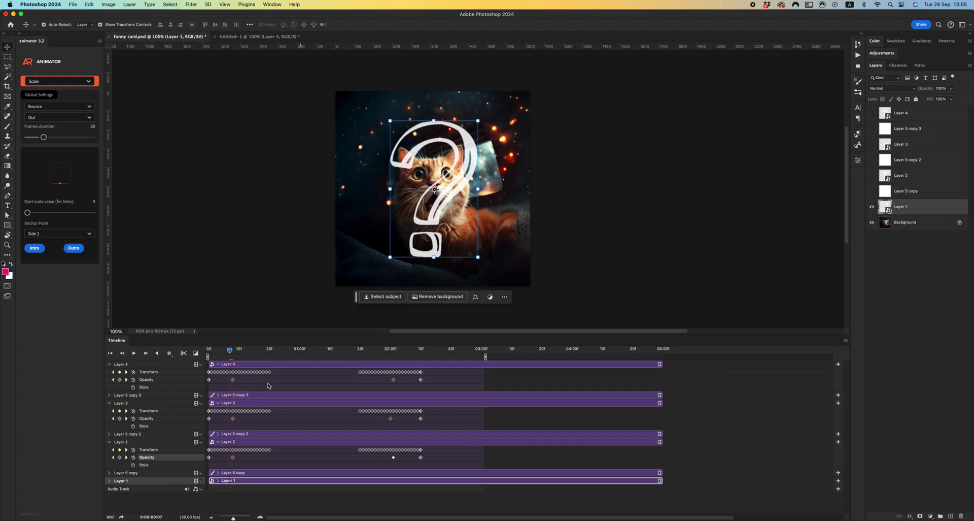
- Shrink Layer 1's question mark to about 30%, tilt it -17°, and move it up-left of the cat's head
drag(232, 353, 323, 358)
key(ctrl+t)
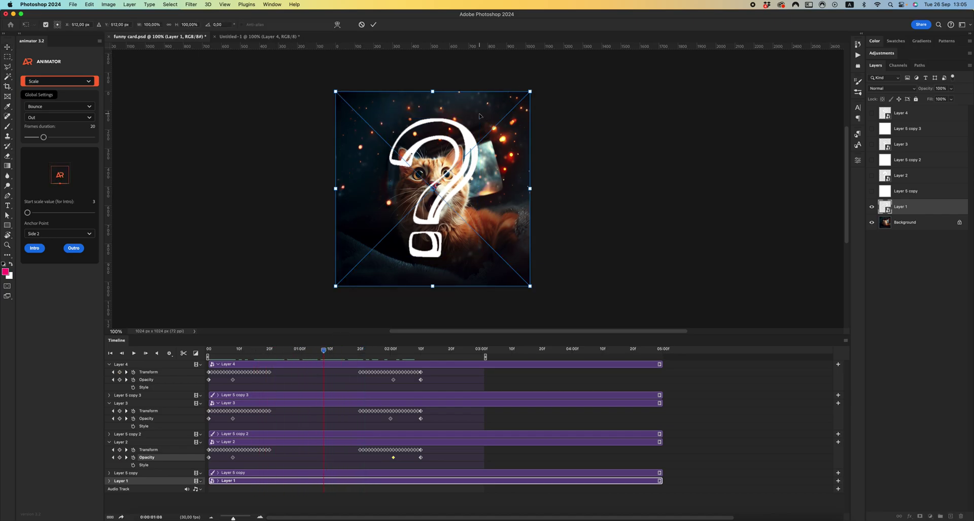
drag(530, 92, 455, 154)
drag(424, 198, 421, 206)
drag(458, 138, 482, 172)
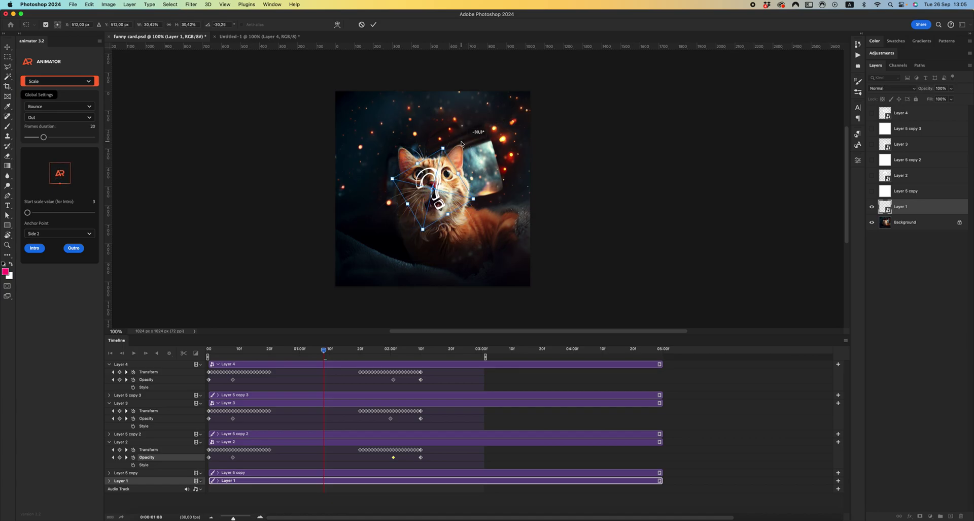
drag(434, 190, 385, 140)
key(Return)
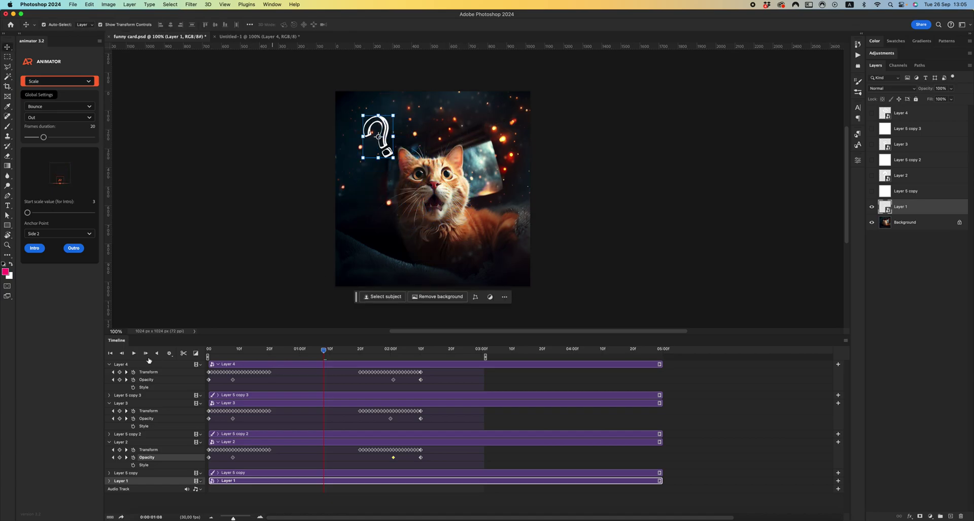
click(134, 354)
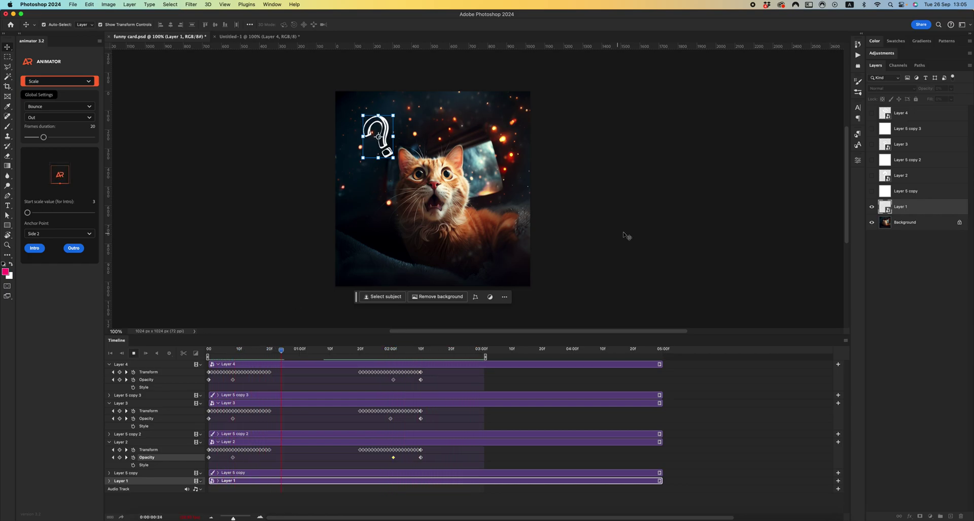
key(space)
- Make the Layer 2, 3 and 4 question marks visible, leaving the white copy hidden
click(872, 191)
click(872, 191)
click(873, 175)
click(873, 144)
click(873, 113)
- Convert Layer 4 and Layer 3, each paired with its copy, into smart objects
click(901, 113)
right_click(903, 114)
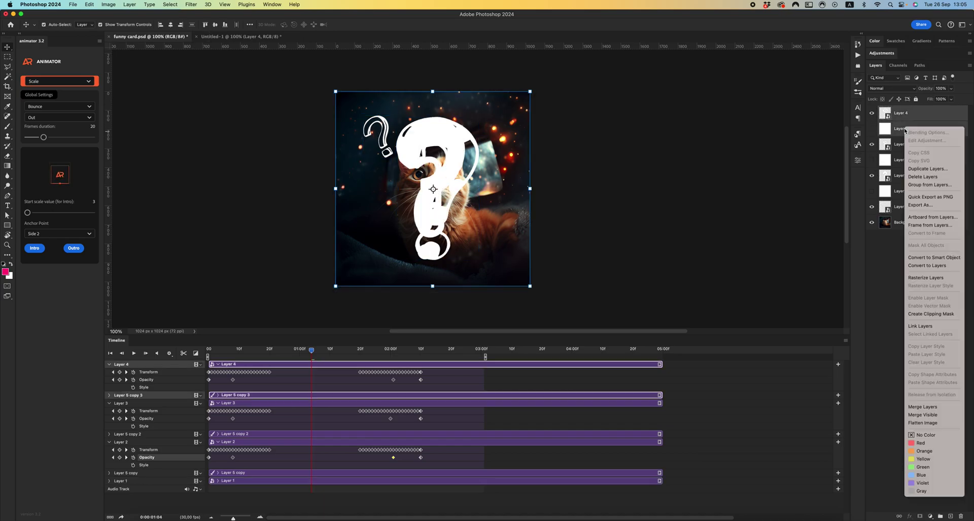
click(923, 258)
click(901, 131)
right_click(903, 147)
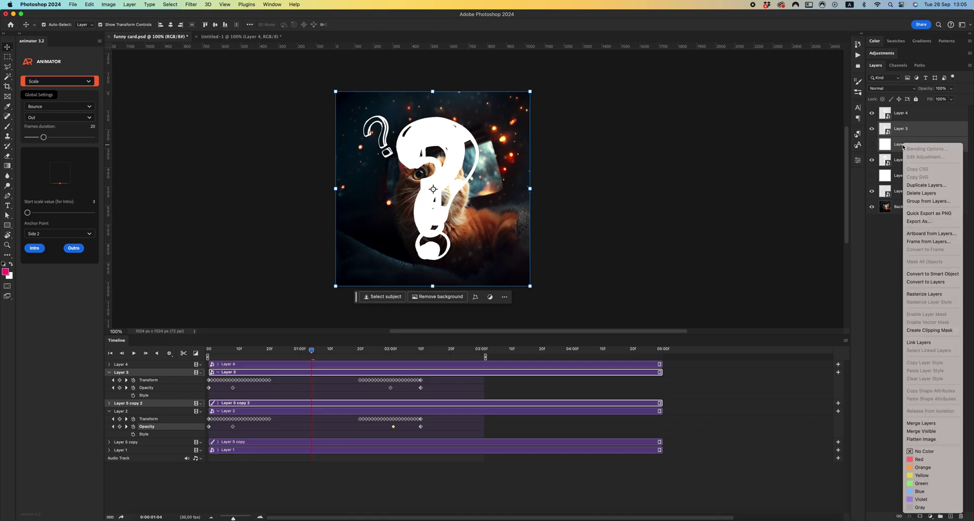
click(913, 278)
- Combine Layer 2 and the Layer 5 copy into a single smart object
click(903, 144)
shift+click(909, 160)
right_click(908, 159)
click(933, 280)
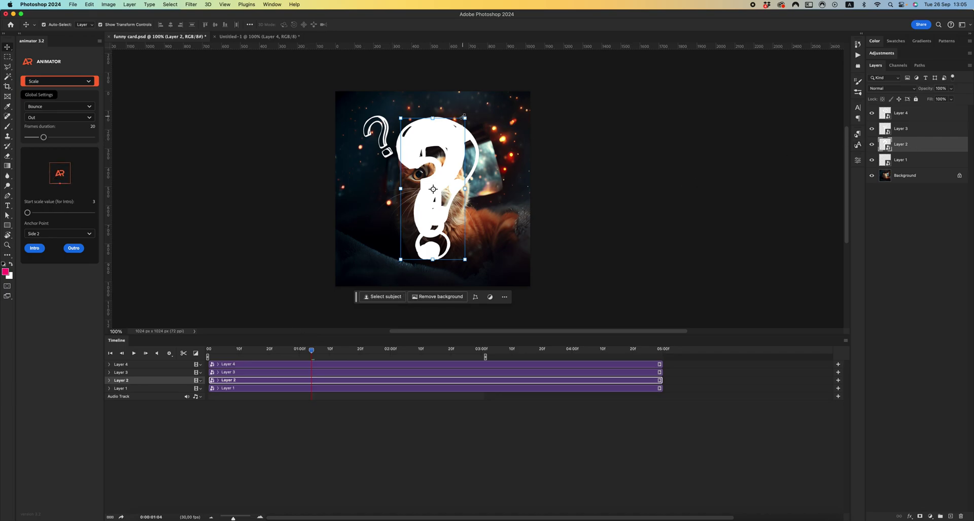
key(super+t)
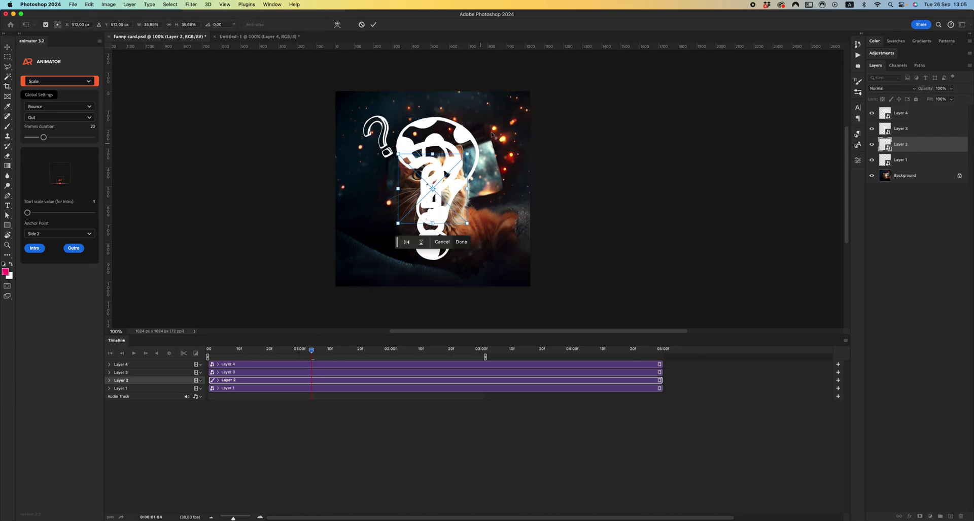
- Rotate Layer 2's question mark about 31 degrees and move it to the upper right
drag(492, 133, 510, 172)
drag(453, 179, 515, 127)
key(Return)
- Shrink Layer 3's question mark to about 55% and move it above the cat
click(884, 133)
key(super+t)
drag(529, 93, 486, 135)
drag(445, 190, 451, 124)
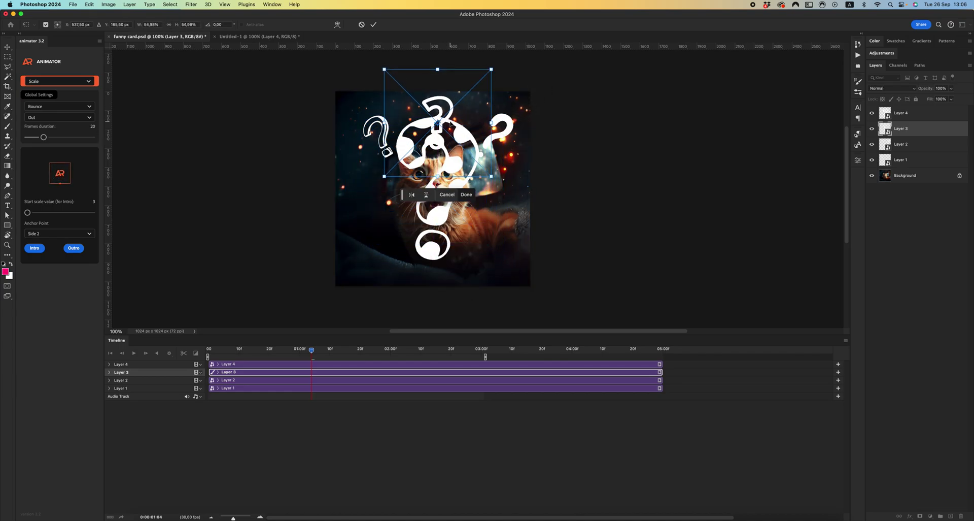
key(Return)
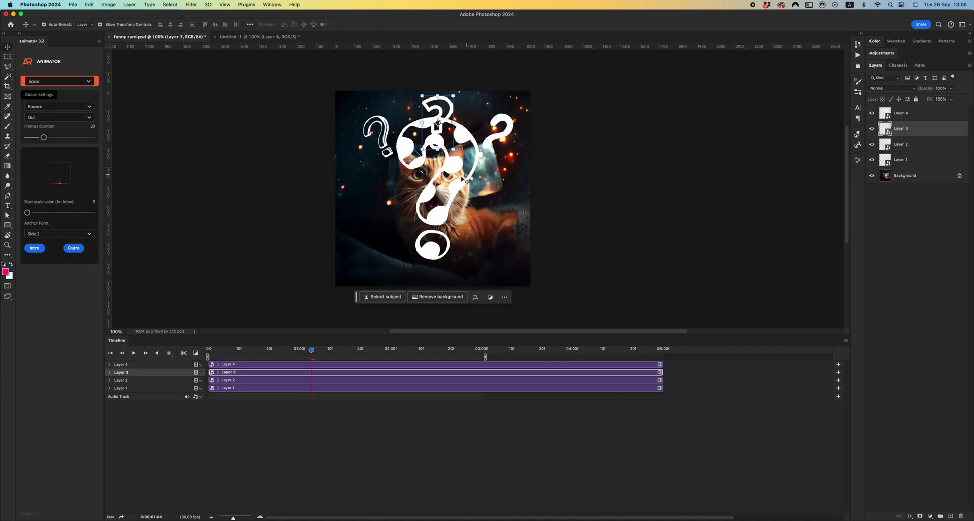
- Scale Layer 4's large question mark down to about 31%
click(459, 180)
key(super+t)
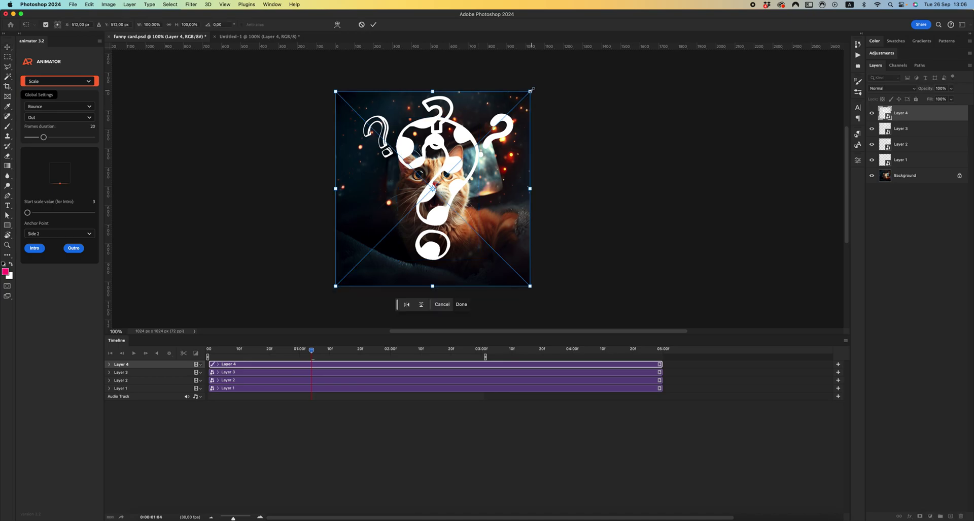
drag(531, 90, 365, 175)
key(Return)
- Shrink the middle question mark to about 48%, then deselect the layer
click(428, 99)
key(super+t)
drag(492, 67, 477, 81)
key(Return)
click(242, 217)
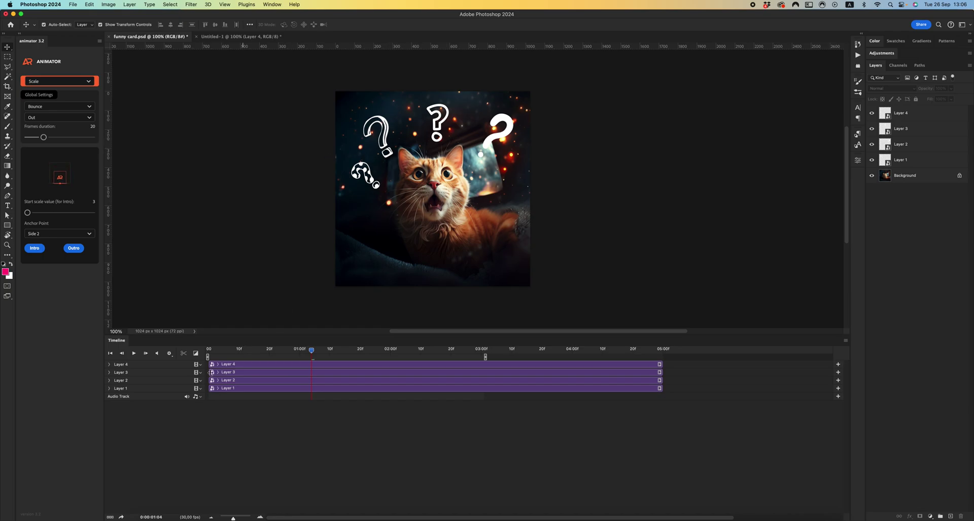
- Zoom into the timeline and drag Layer 3's clip right so it starts later
click(260, 516)
click(260, 516)
click(242, 372)
mouse_move(243, 372)
mouse_down()
mouse_move(273, 372)
mouse_move(250, 364)
mouse_move(250, 378)
mouse_up()
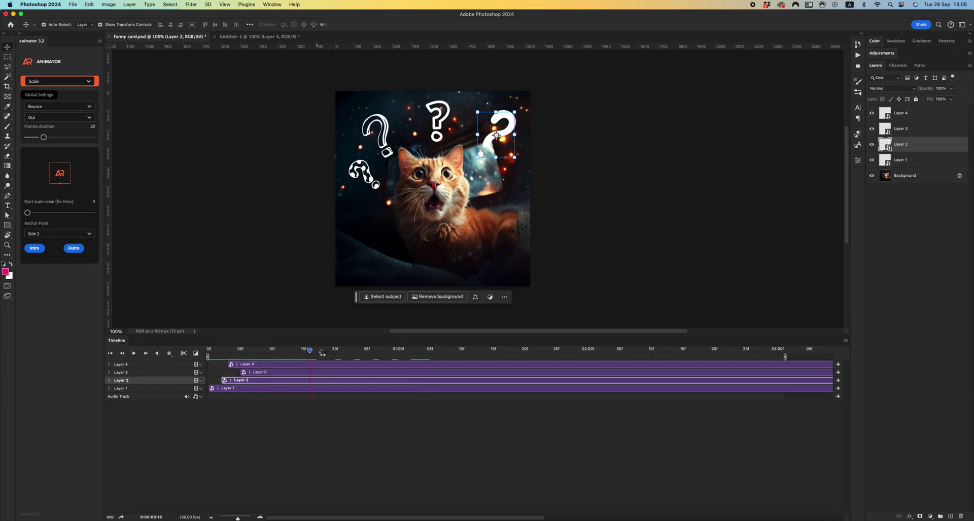
- Scrub the timing, zoom the canvas out to 66.67%, and play the preview
drag(322, 352, 704, 349)
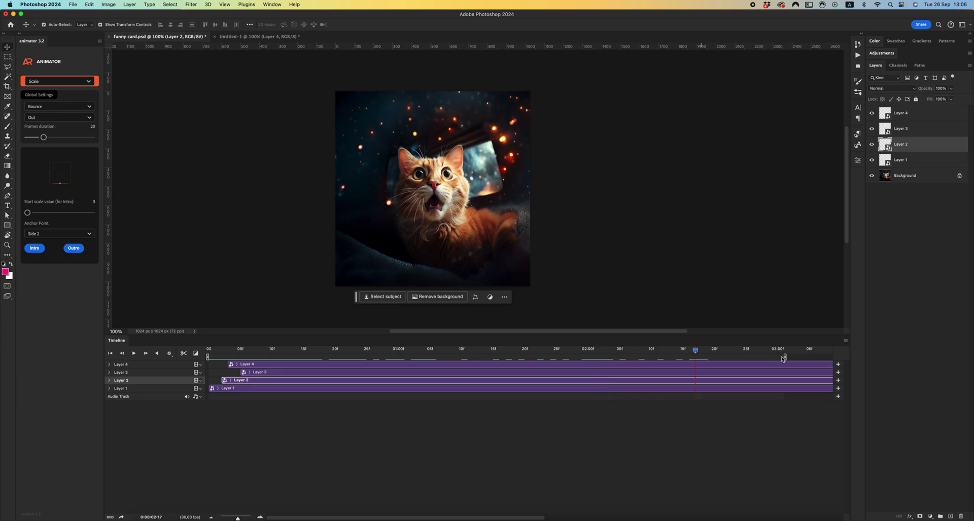
key(z)
alt+click(411, 217)
key(space)
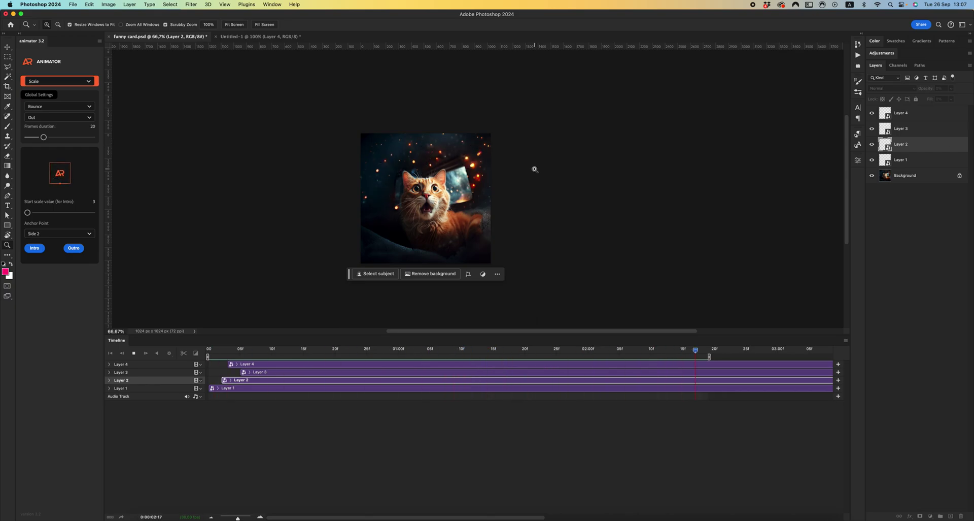
key(space)
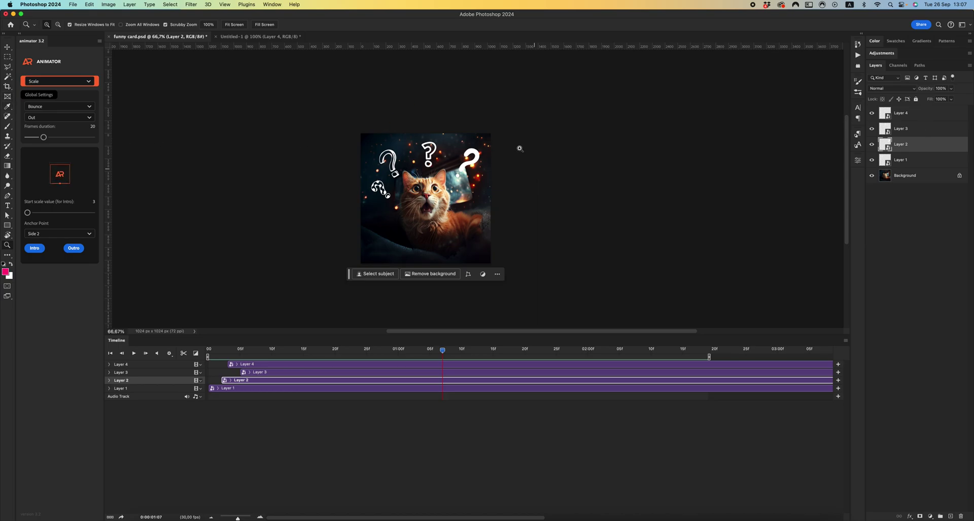
key(v)
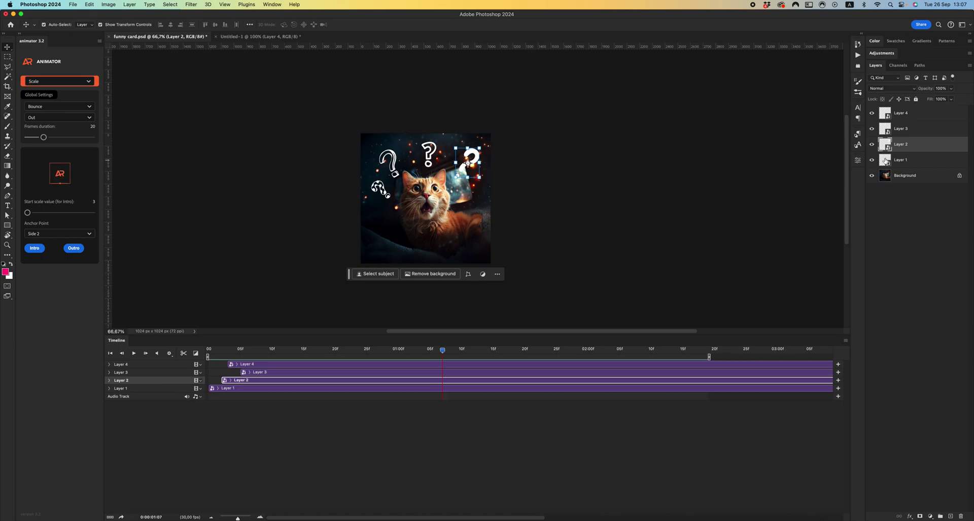
double_click(468, 163)
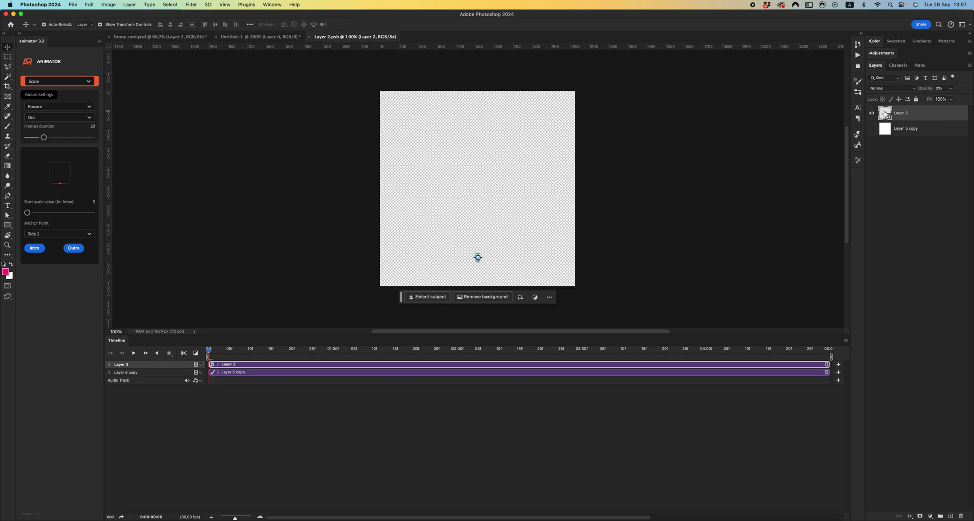
- Bring the black exclamation mark into Layer 2's nested question-mark smart object
double_click(479, 258)
click(258, 37)
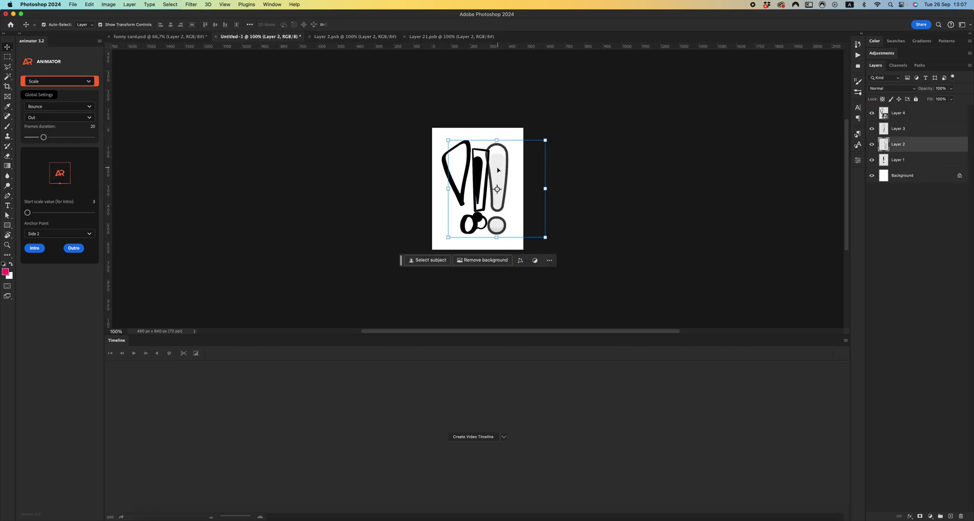
drag(477, 169, 469, 130)
key(ctrl+Tab)
- Enlarge the exclamation mark to about 211% and position it
key(ctrl+t)
drag(473, 184, 487, 256)
drag(465, 166, 477, 173)
key(Return)
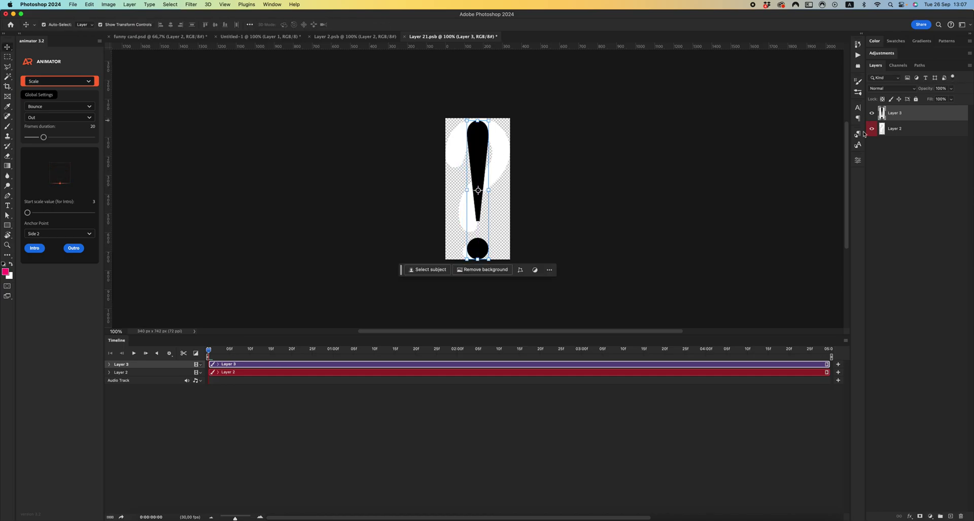
- Make the exclamation mark pure white with Invert and Levels
key(ctrl+i)
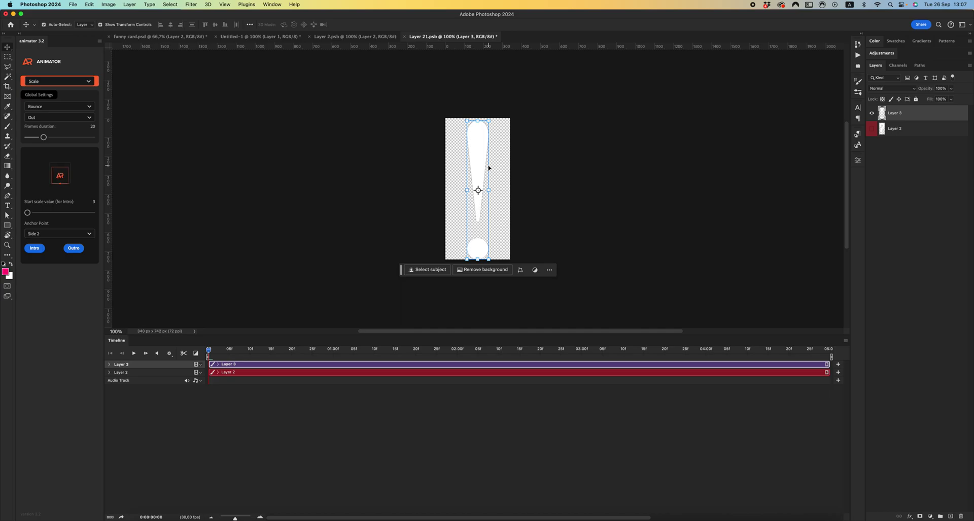
key(ctrl+l)
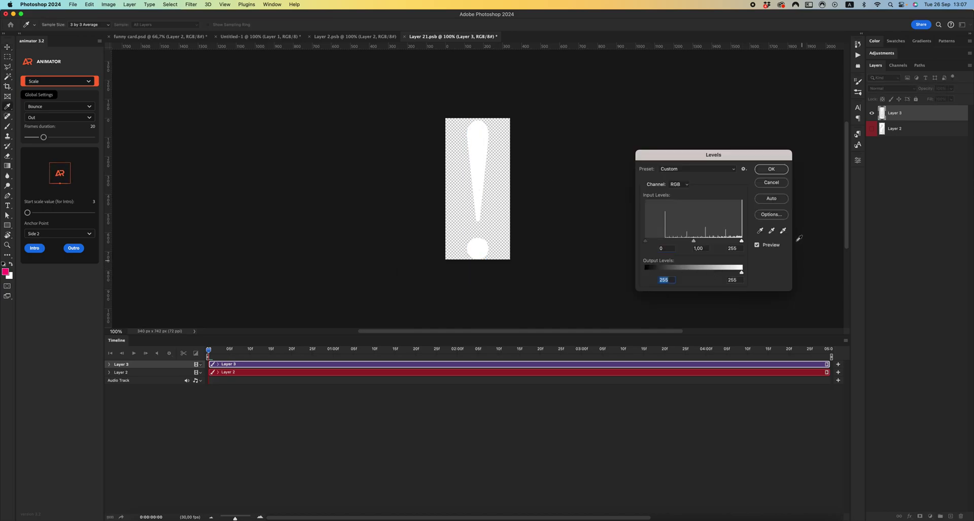
click(771, 169)
- Save and close both smart objects and return to the funny card
key(super+s)
key(super+w)
key(ctrl+Tab)
key(super+w)
click(188, 38)
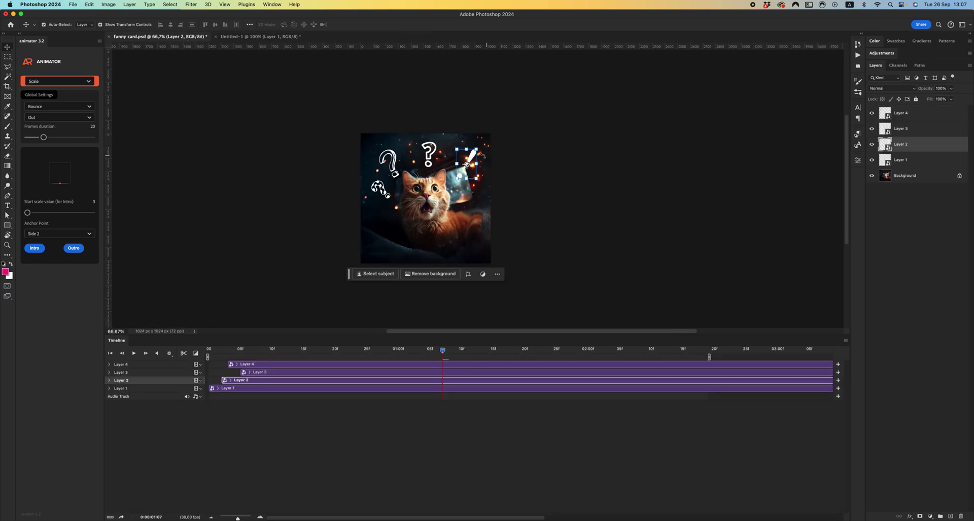
key(z)
click(470, 163)
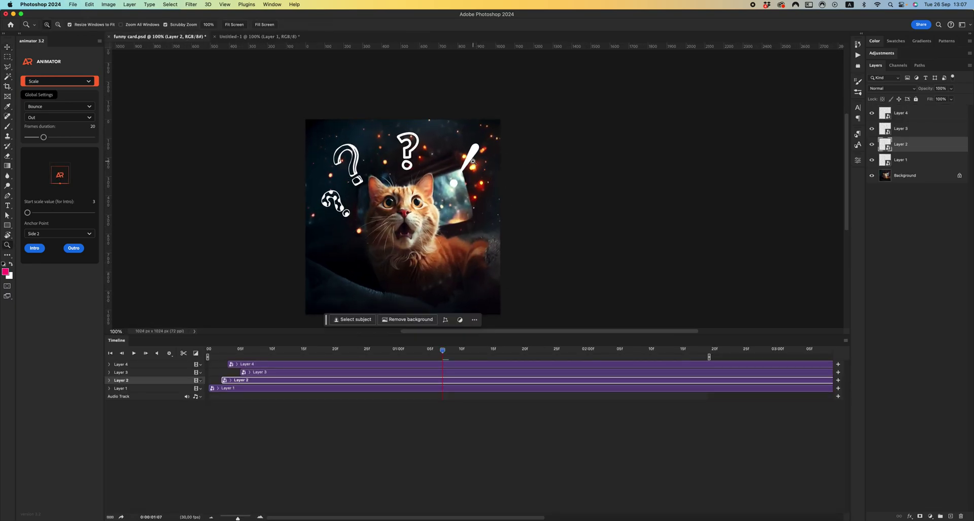
click(135, 353)
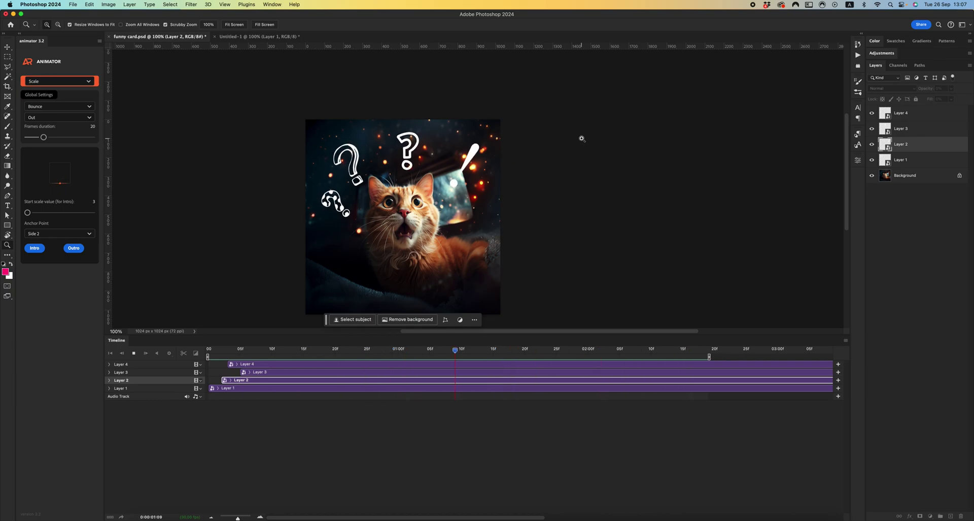
key(space)
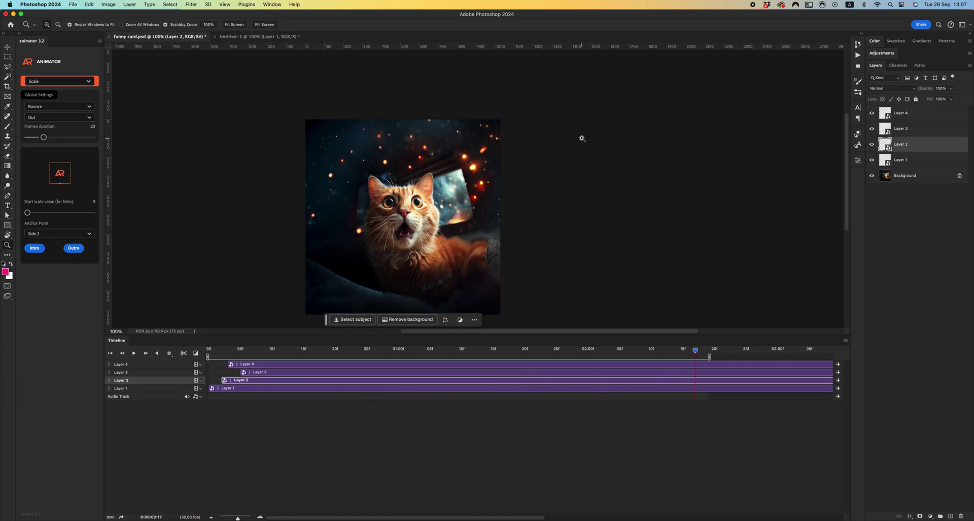